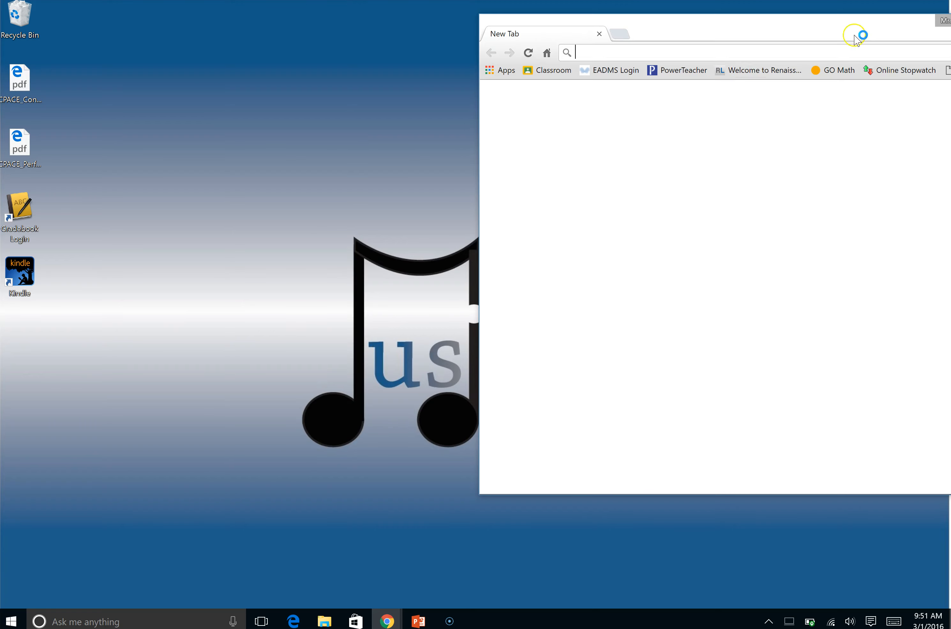
Switch from the personal Google account to the school district account and open its Google Drive
click(809, 37)
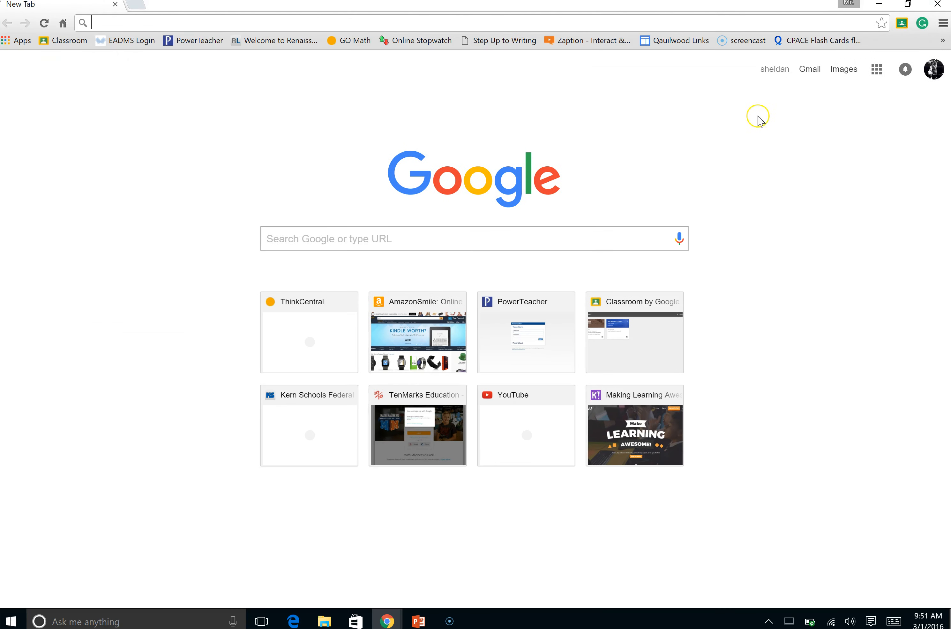
click(934, 69)
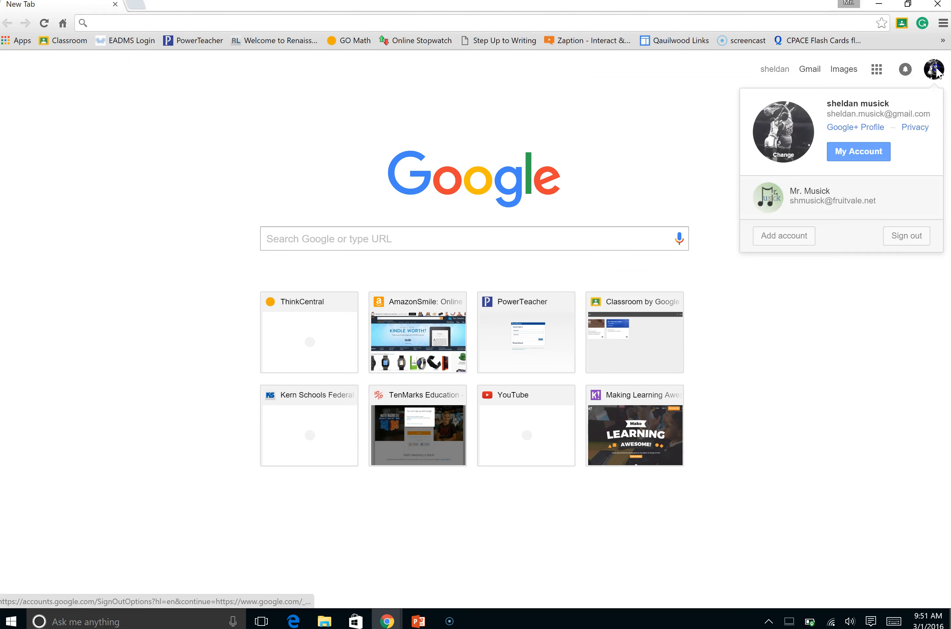
click(796, 202)
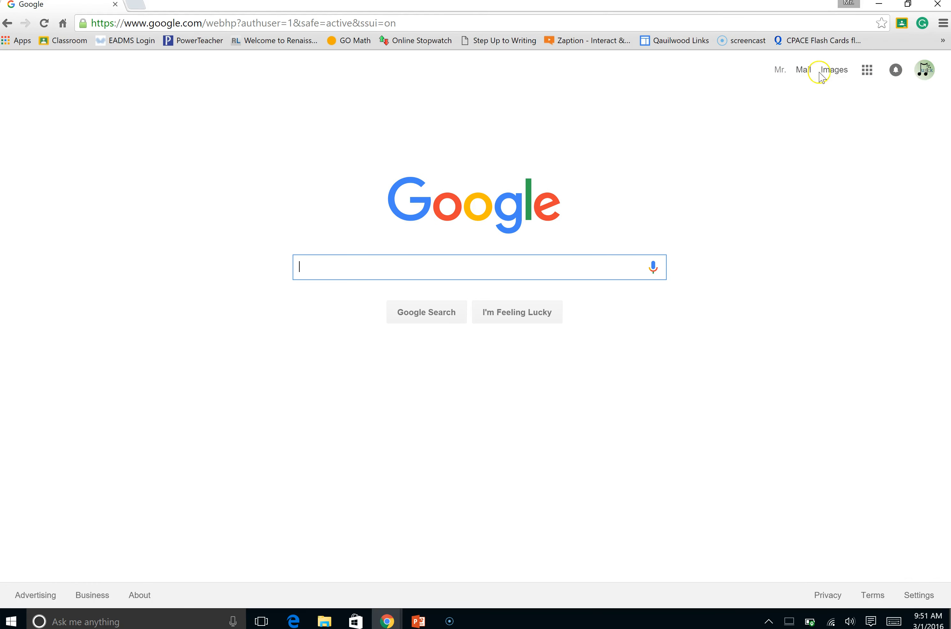
click(869, 71)
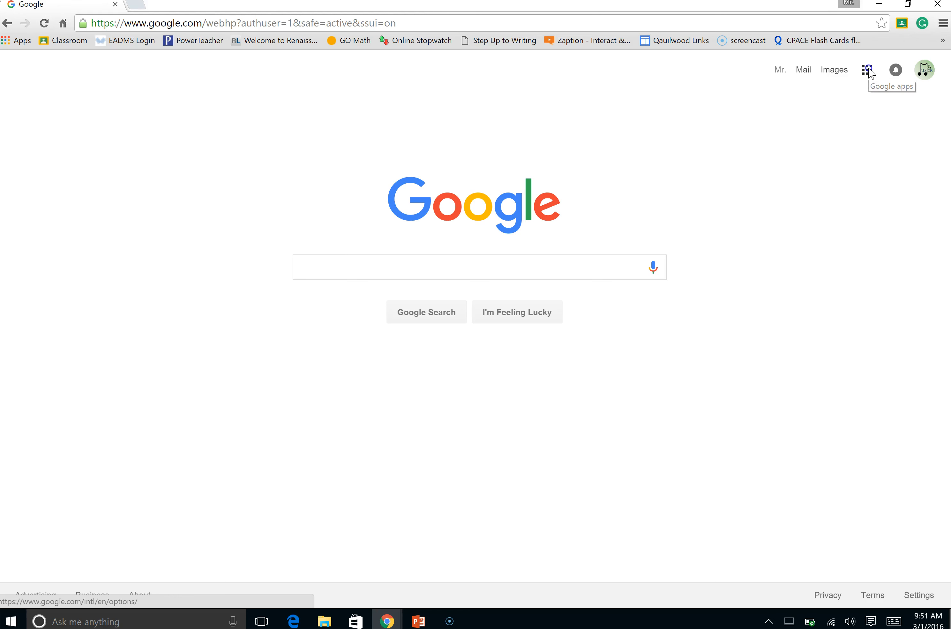
click(884, 197)
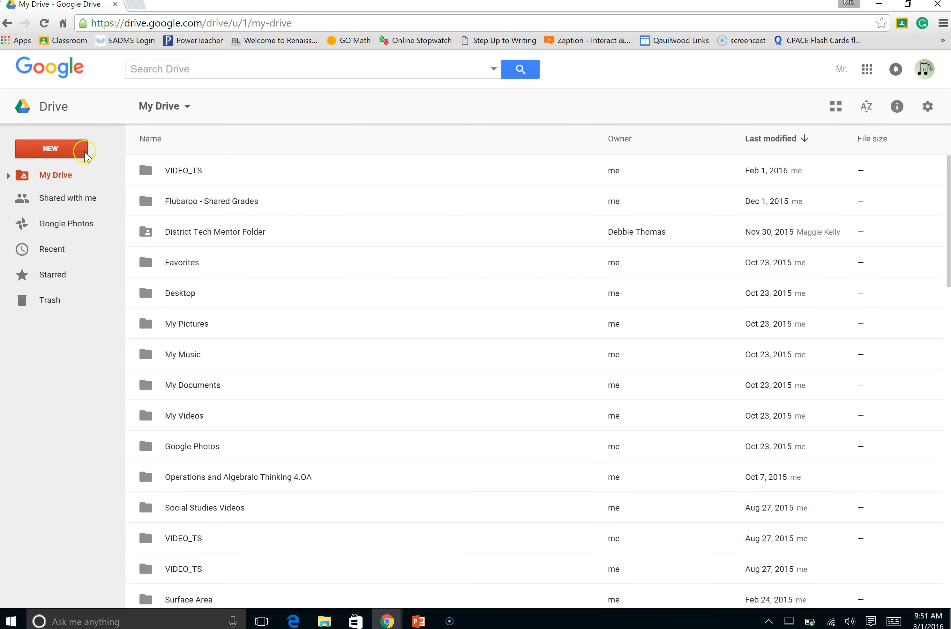
Create a new blank Google Form from Drive
click(73, 152)
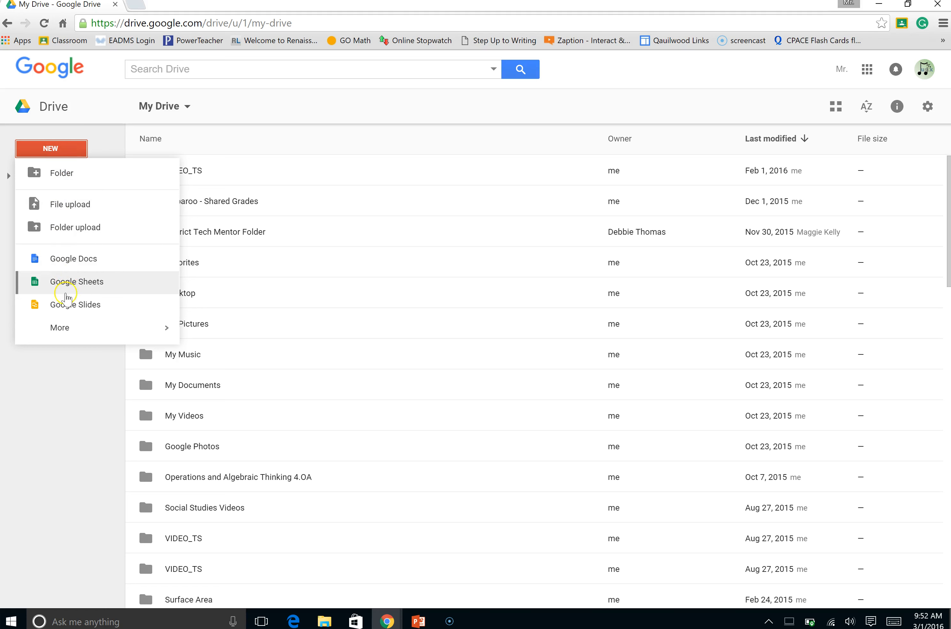
click(61, 326)
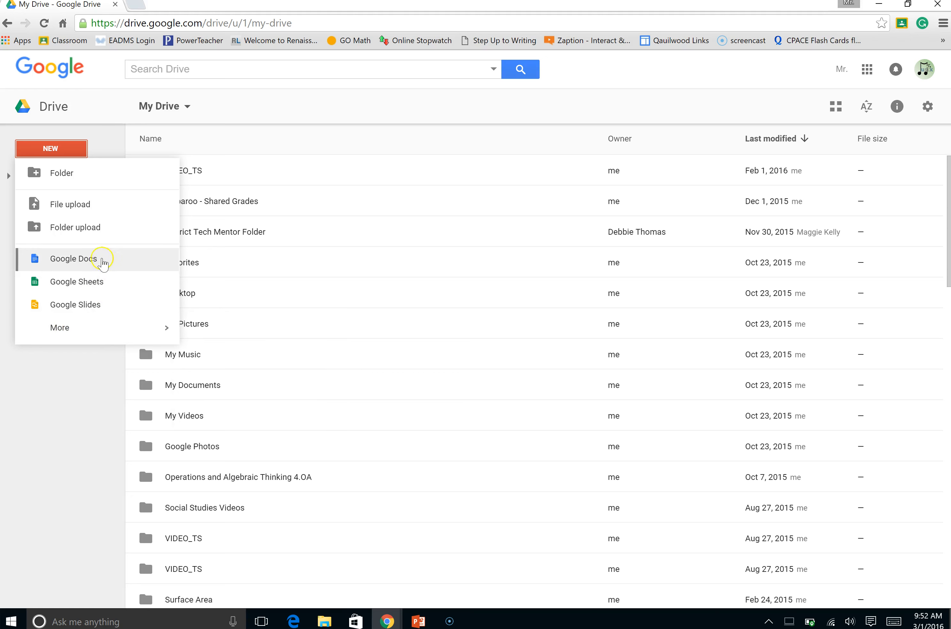
mouse_move(95, 327)
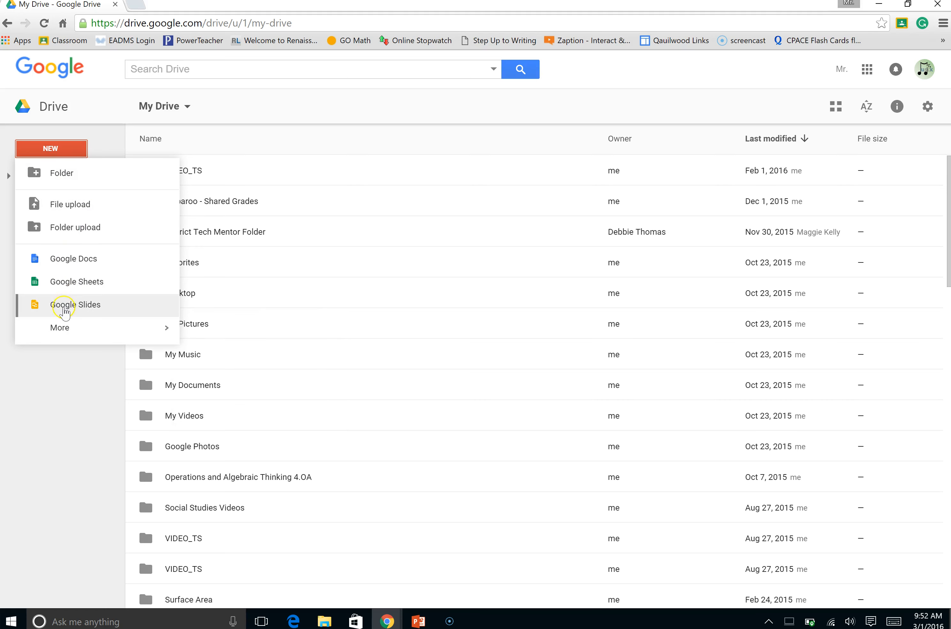
mouse_move(61, 327)
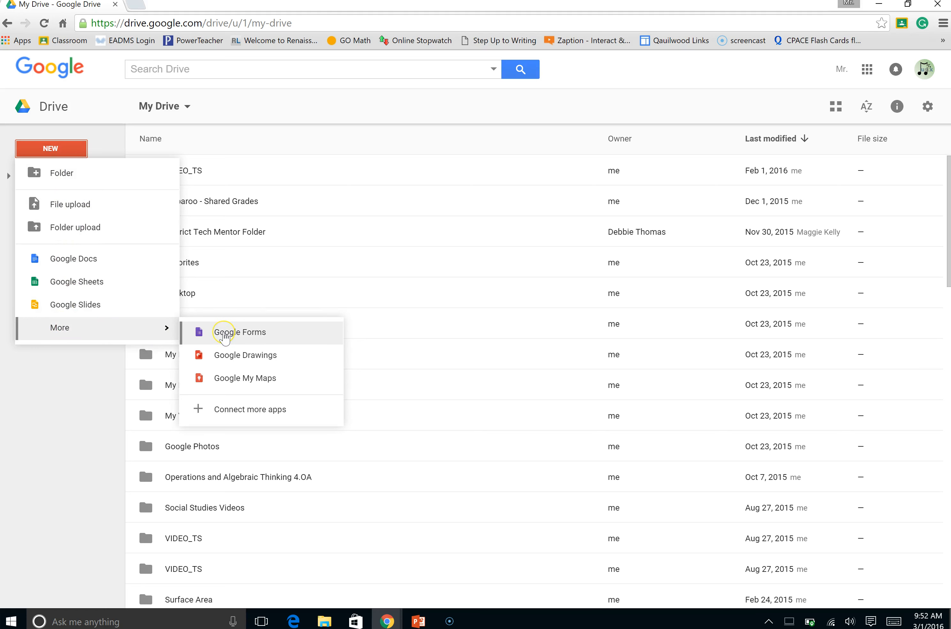
click(224, 333)
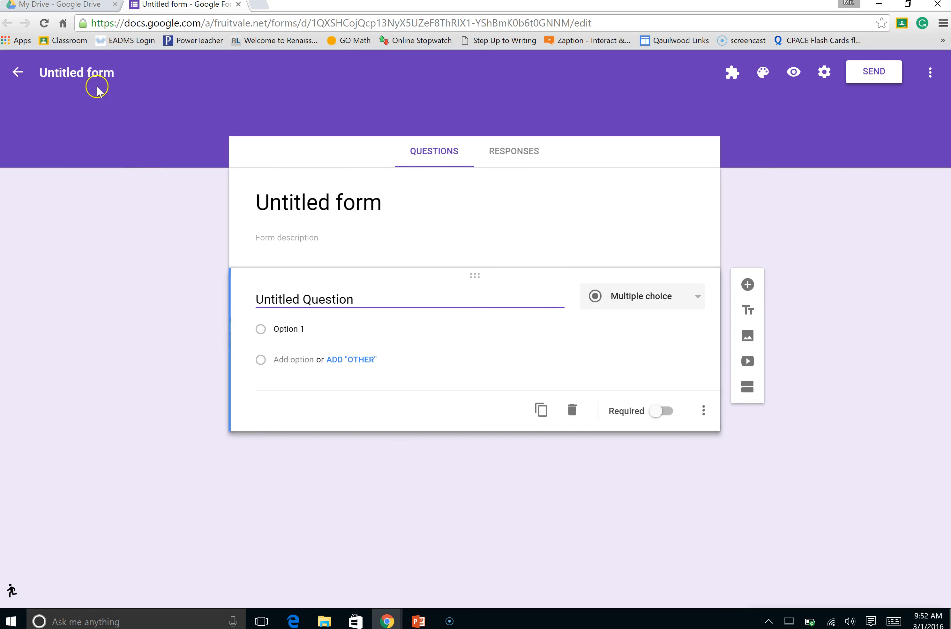
Rename the untitled form as Test Form
click(117, 77)
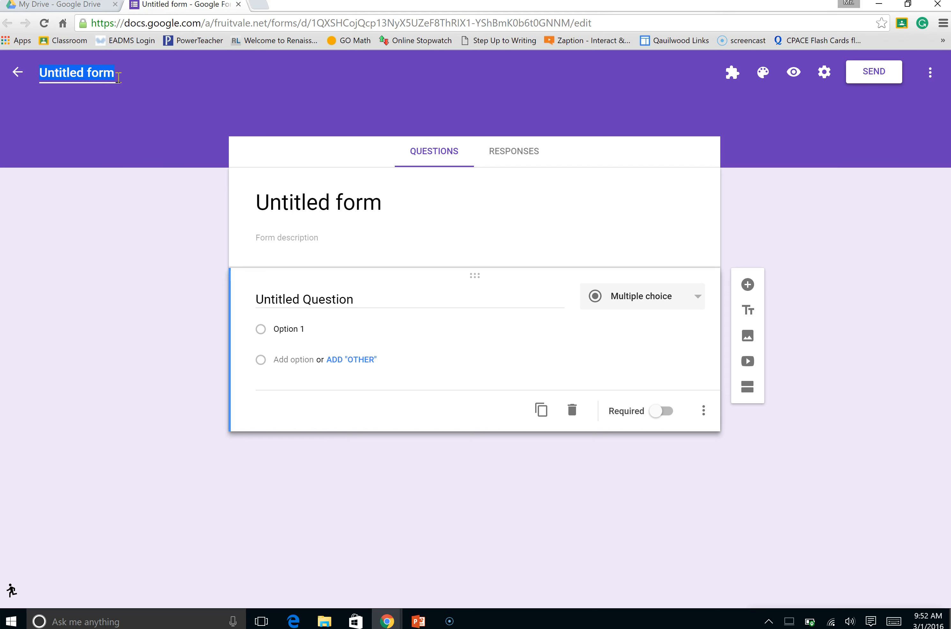
text(Test Form)
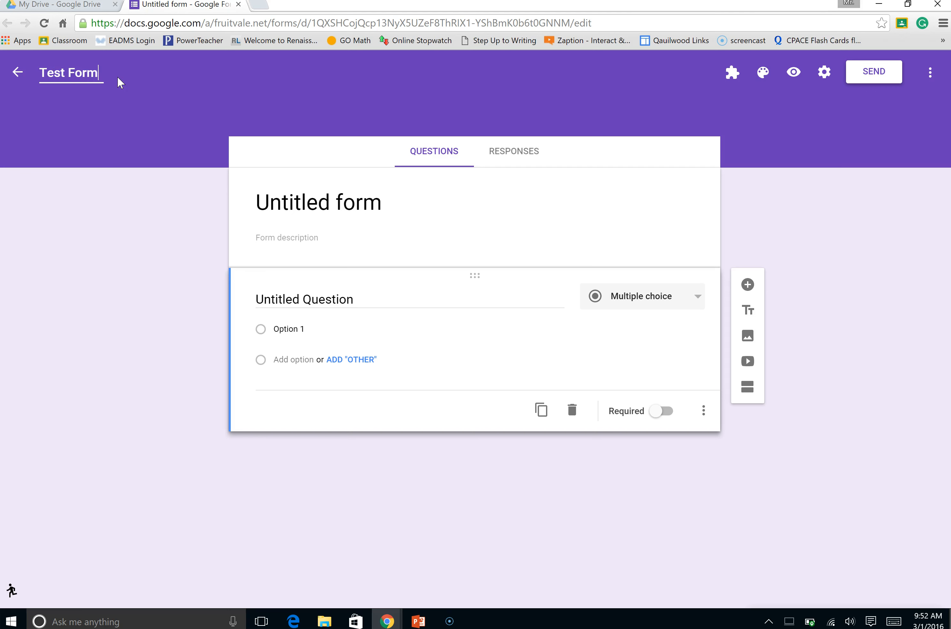
click(117, 121)
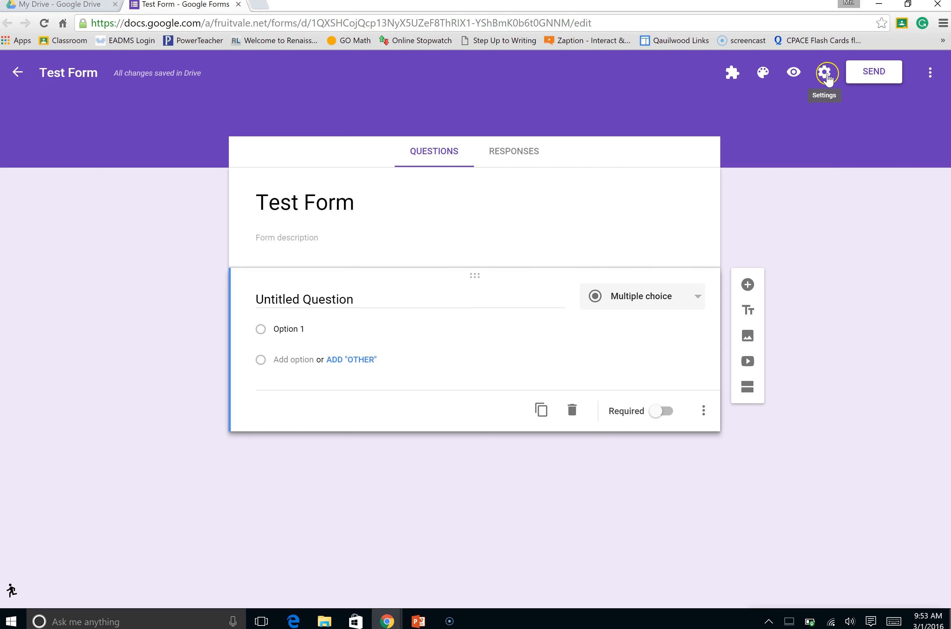
Configure the form to automatically collect respondents' district usernames and accept only 1 response per person, and save the settings
click(828, 77)
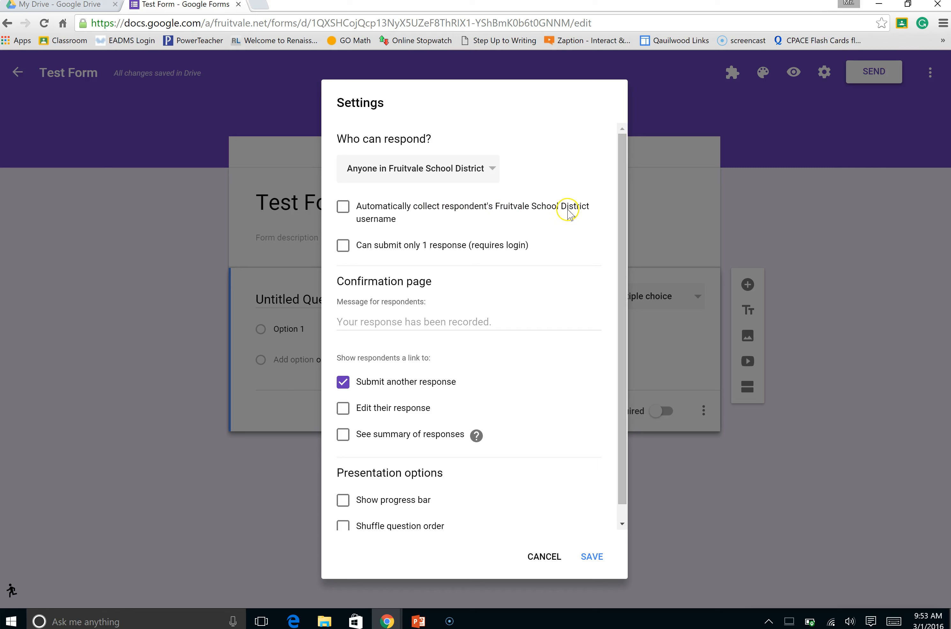
click(348, 206)
click(348, 208)
click(345, 210)
click(343, 247)
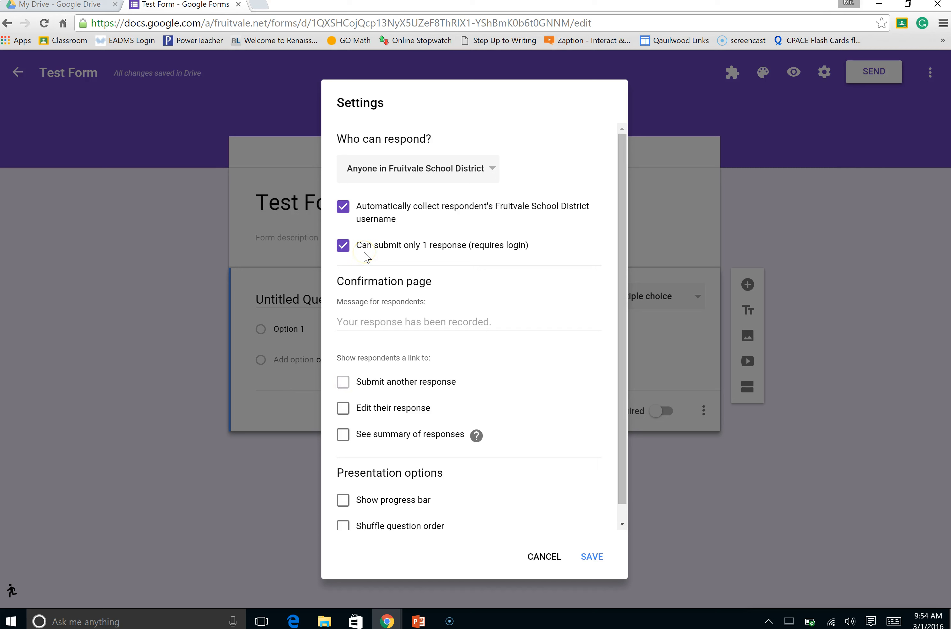
click(382, 251)
scroll(467, 265, down, 1)
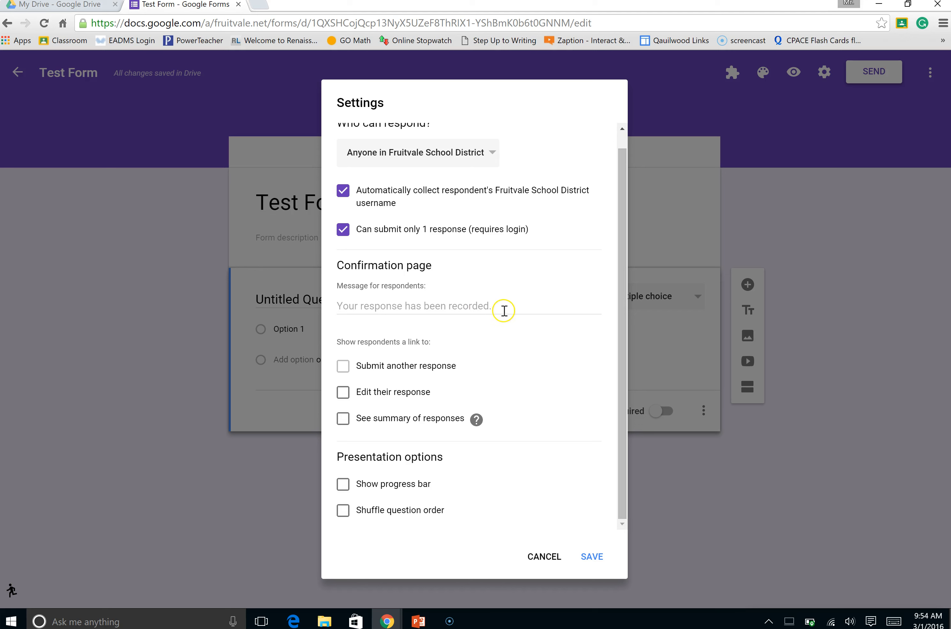
click(495, 306)
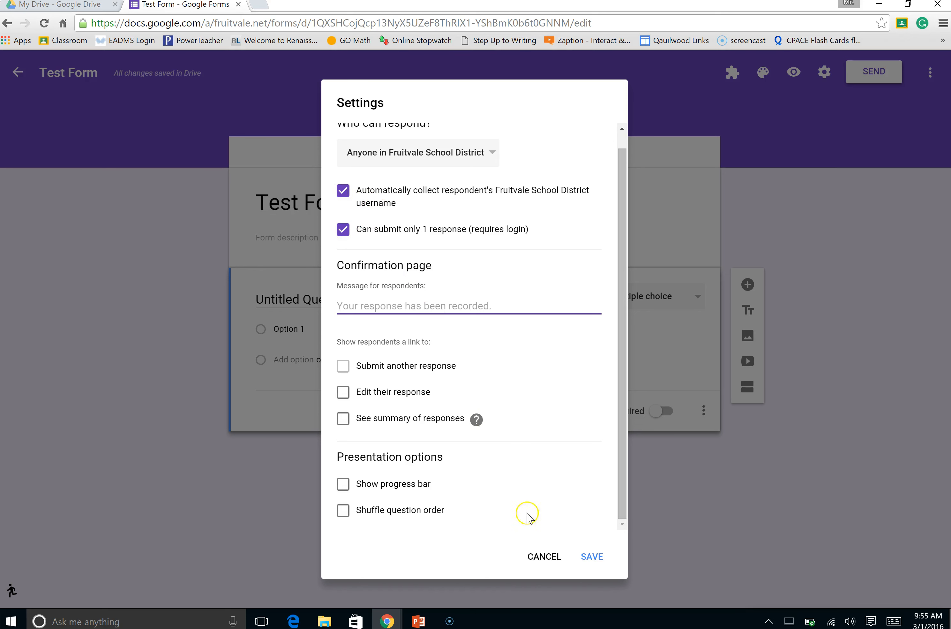
click(588, 558)
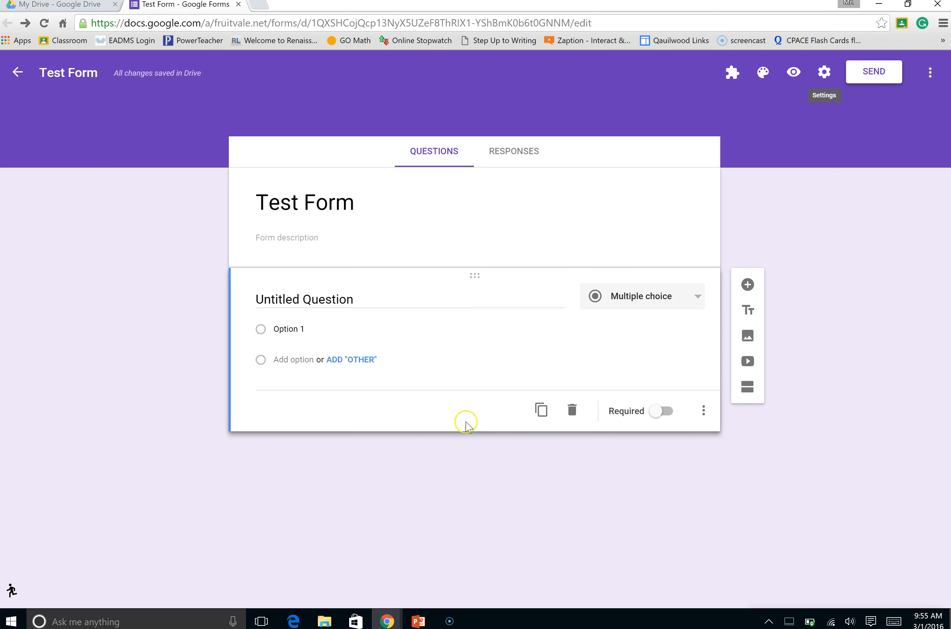
Turn the untitled first question into a required short-answer question titled Name
click(312, 303)
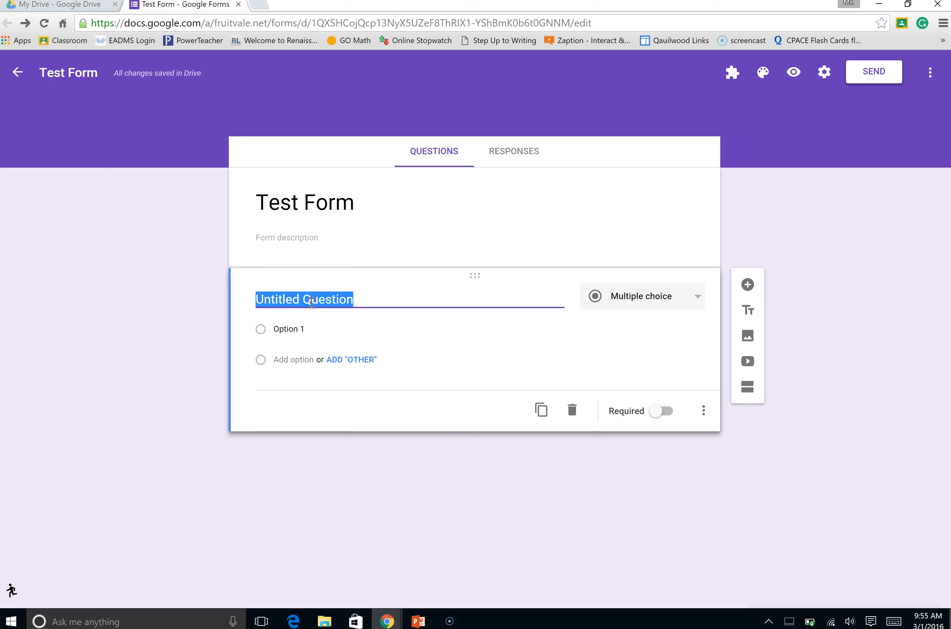
text(Name)
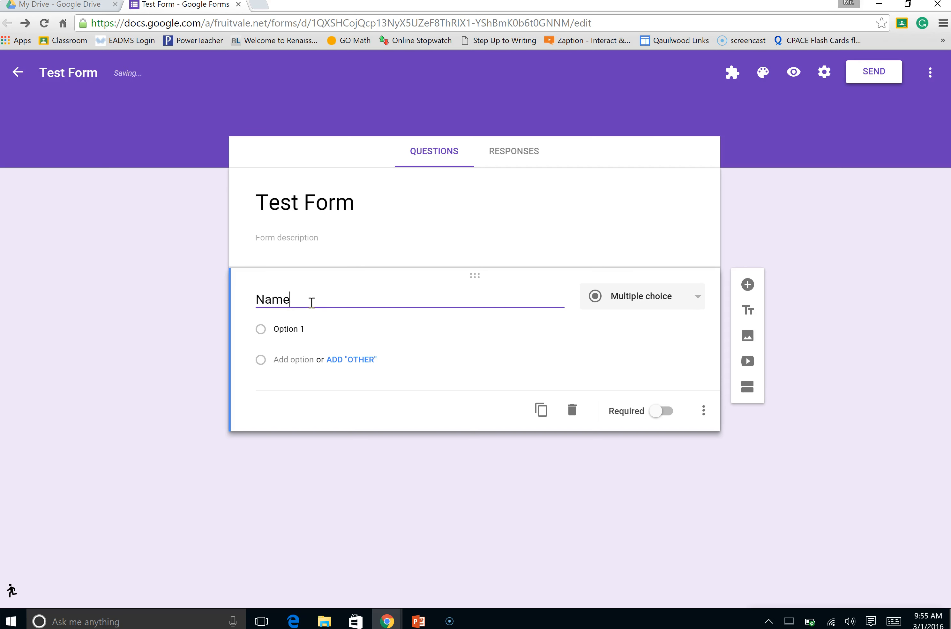
click(637, 295)
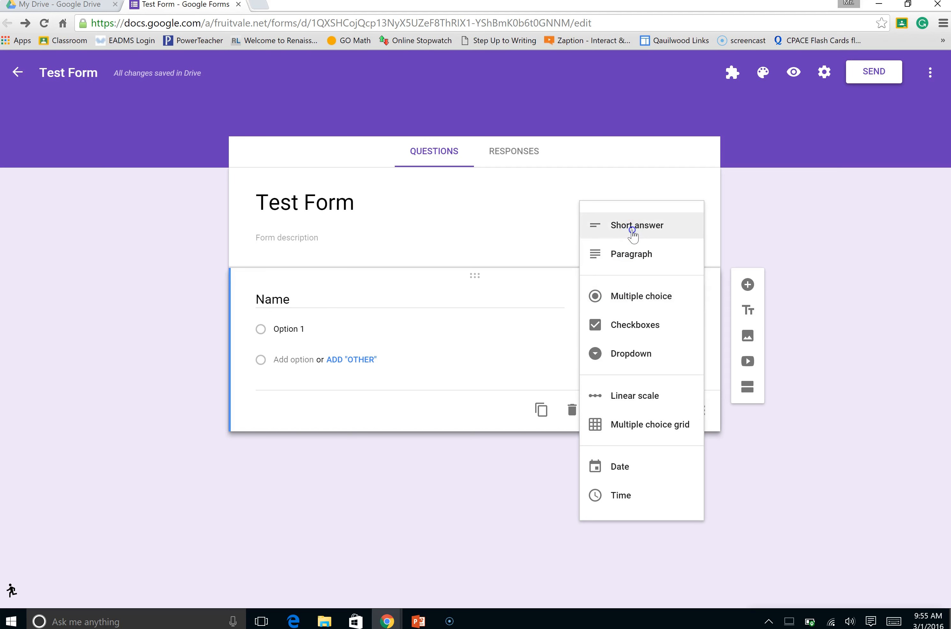
click(632, 230)
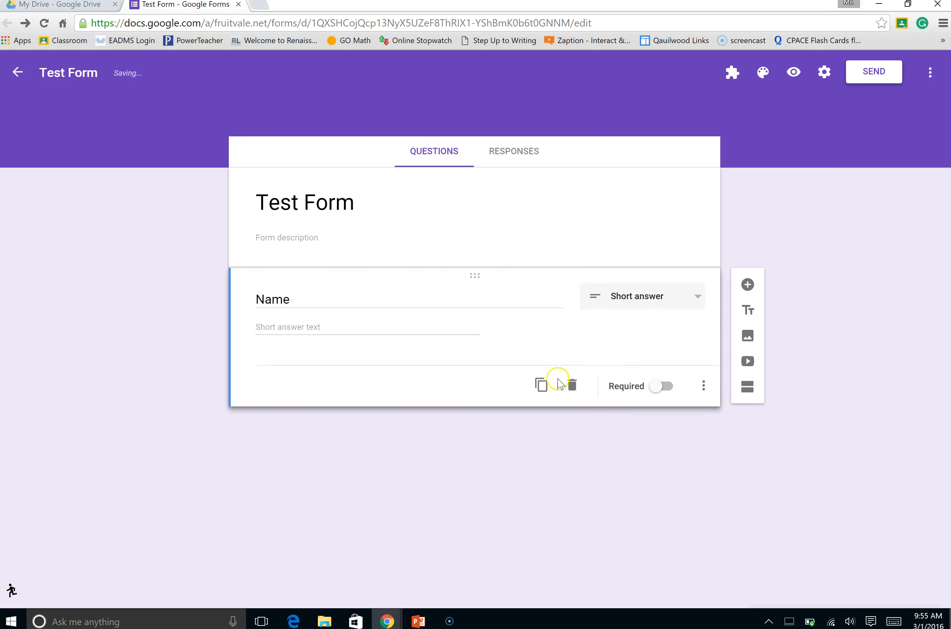
click(663, 384)
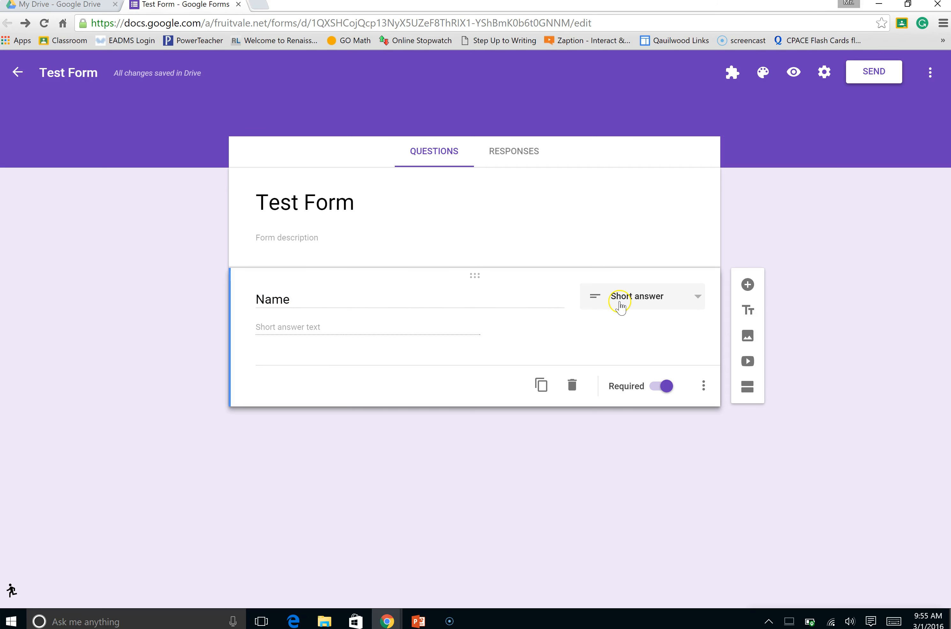
click(620, 304)
click(620, 304)
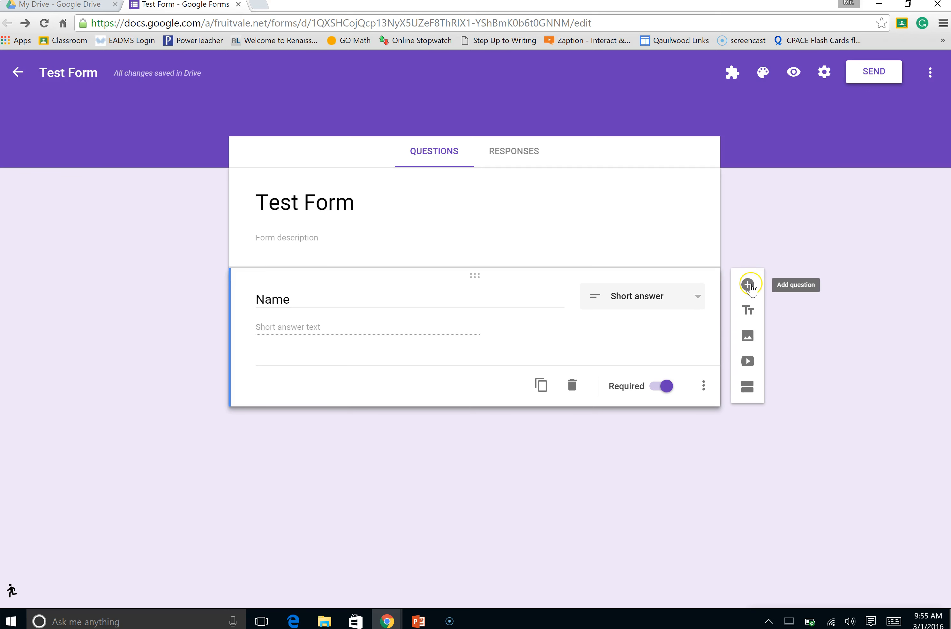
Add a second question titled Number as a required short answer
click(748, 285)
text(Number)
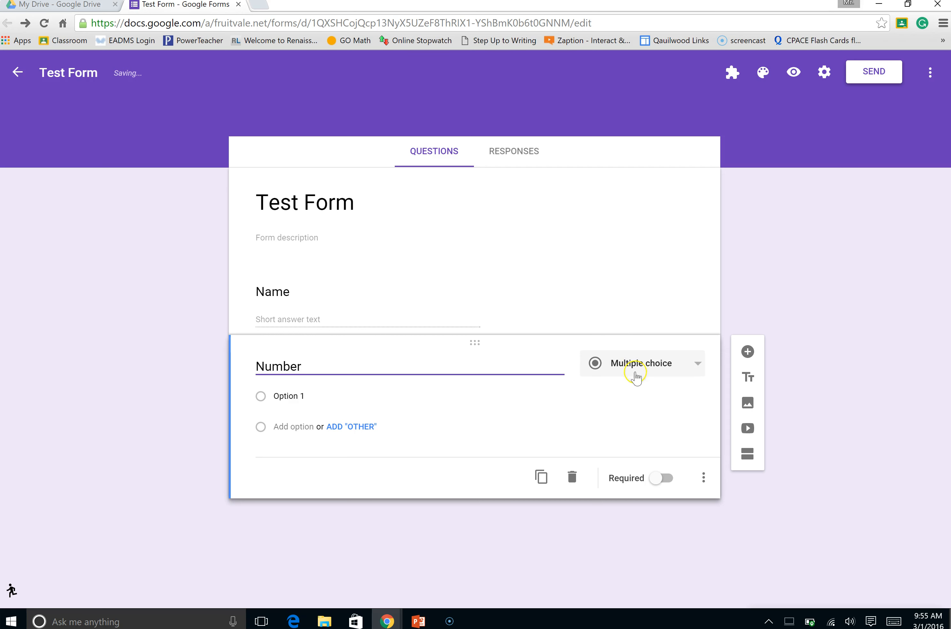
click(647, 367)
click(652, 303)
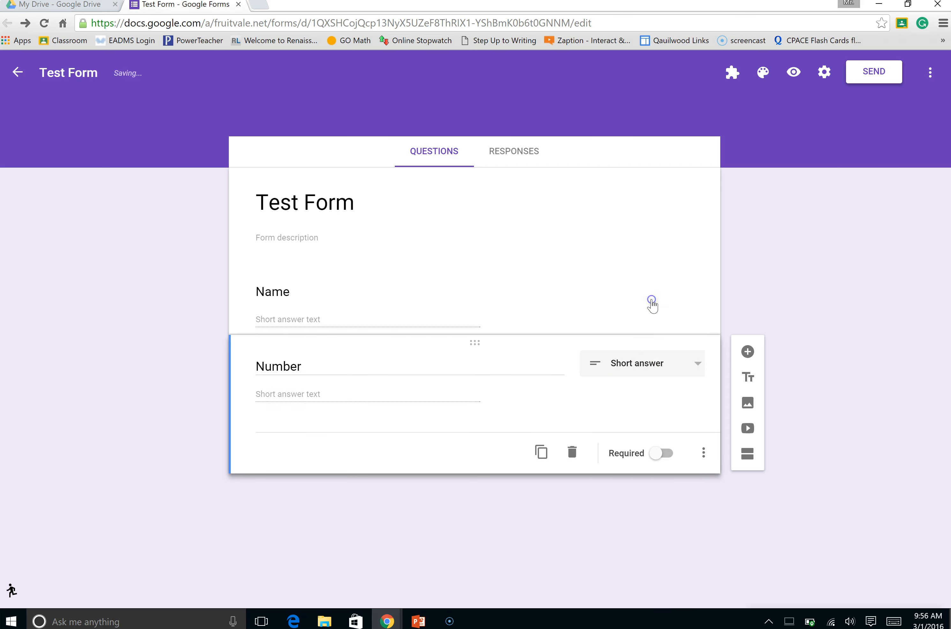
click(660, 454)
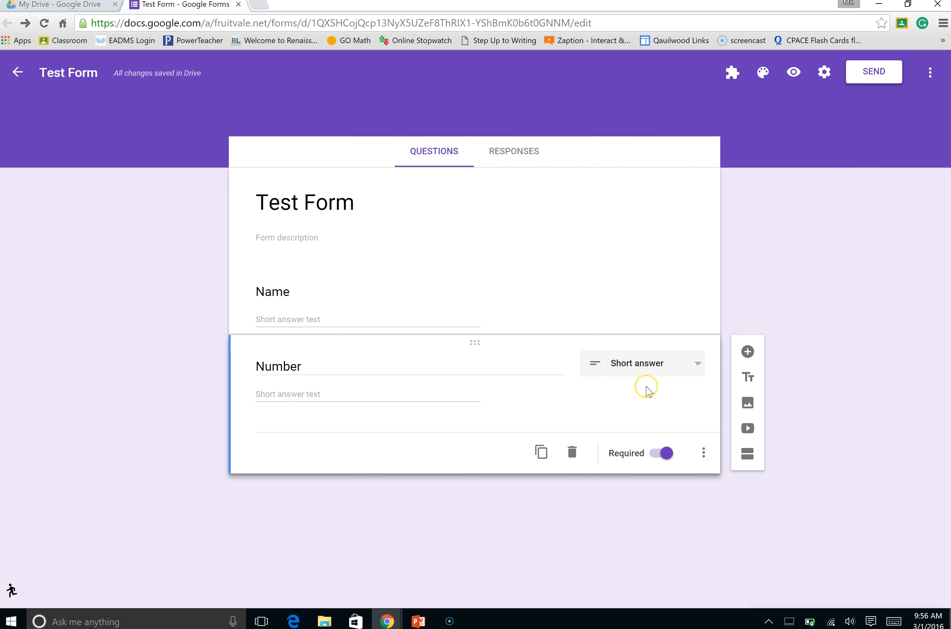
Add a third question with the text "1. Do you like Google Forms?"
click(746, 352)
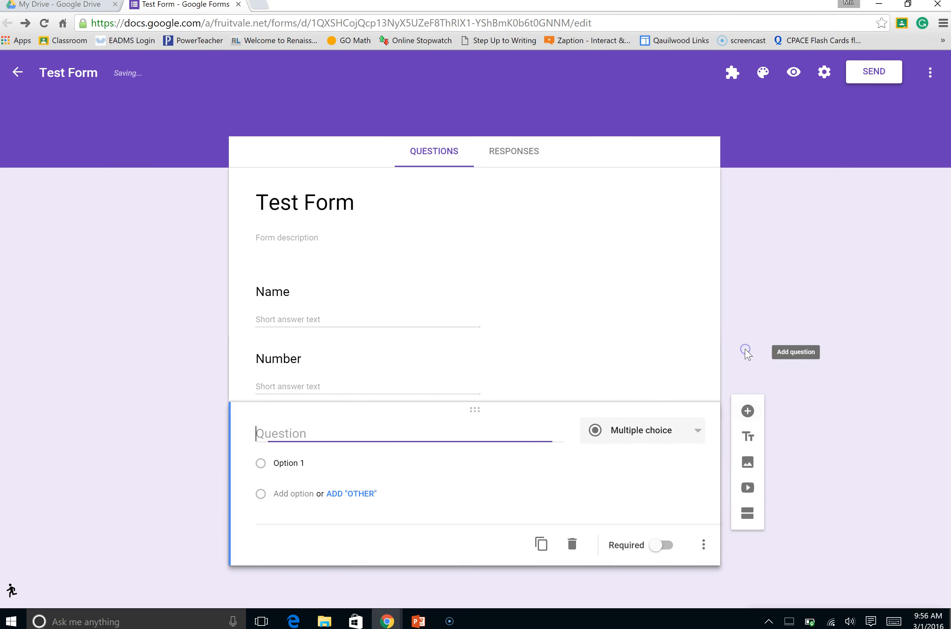
text(1.)
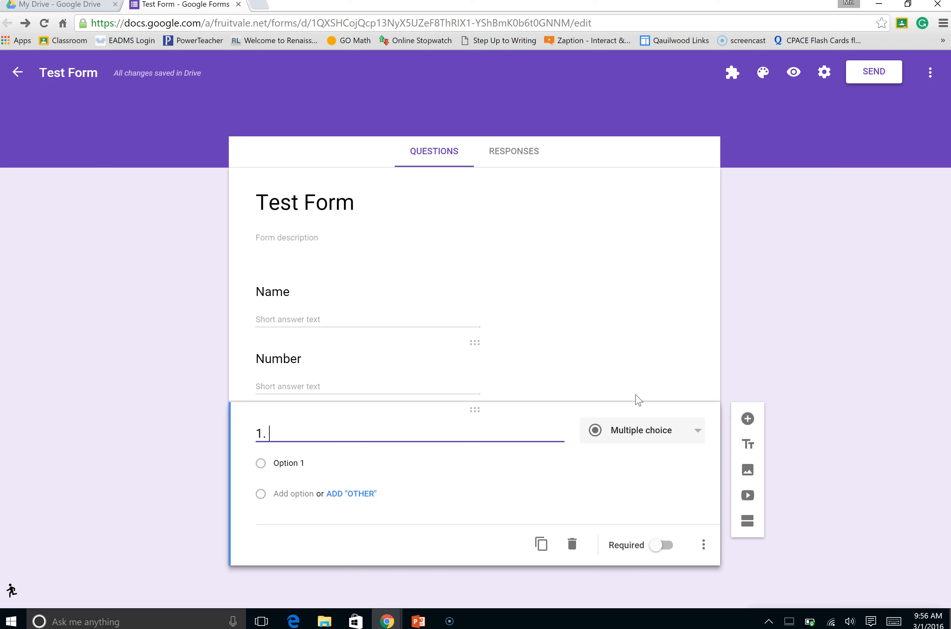
text(Do you like Google Fo)
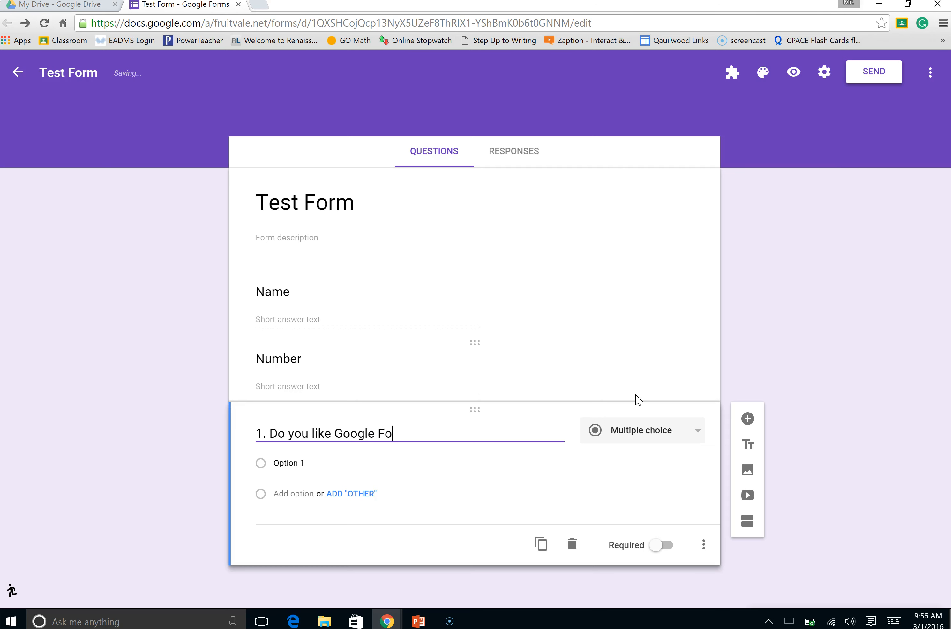
text(rms?)
Examine the available answer types for question 1 and choose Multiple choice
click(636, 440)
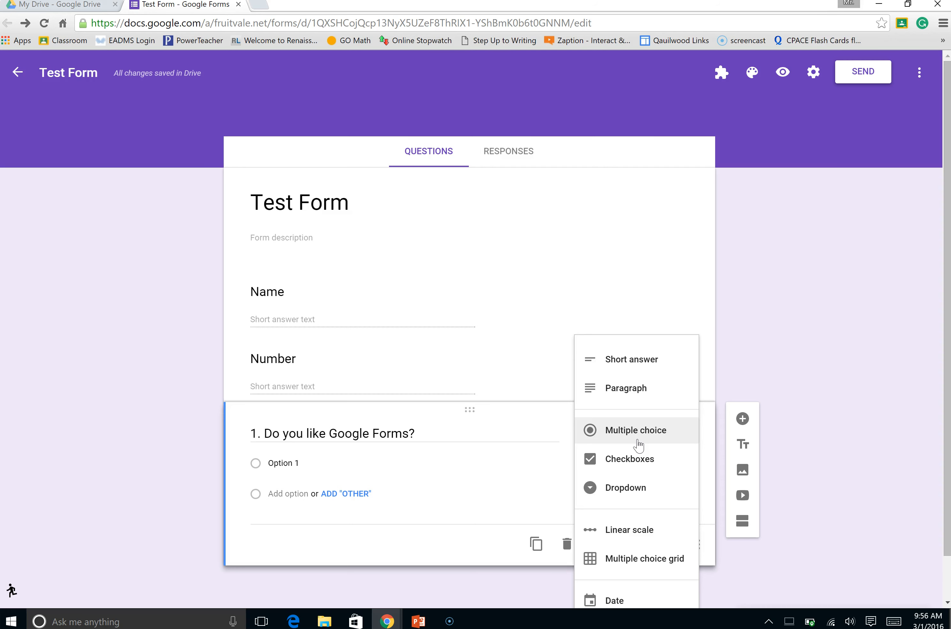
scroll(639, 445, down, 1)
click(638, 425)
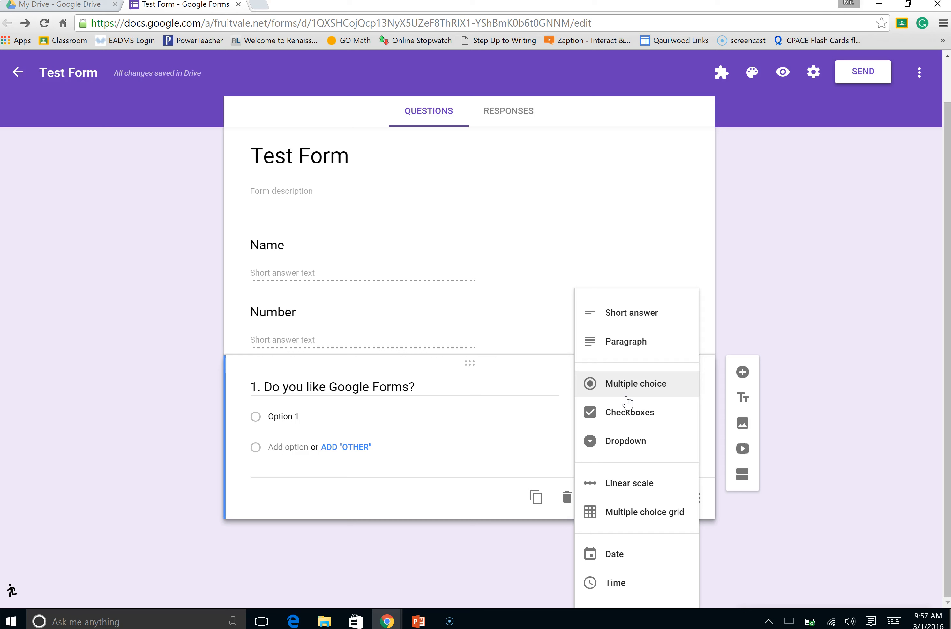
click(629, 412)
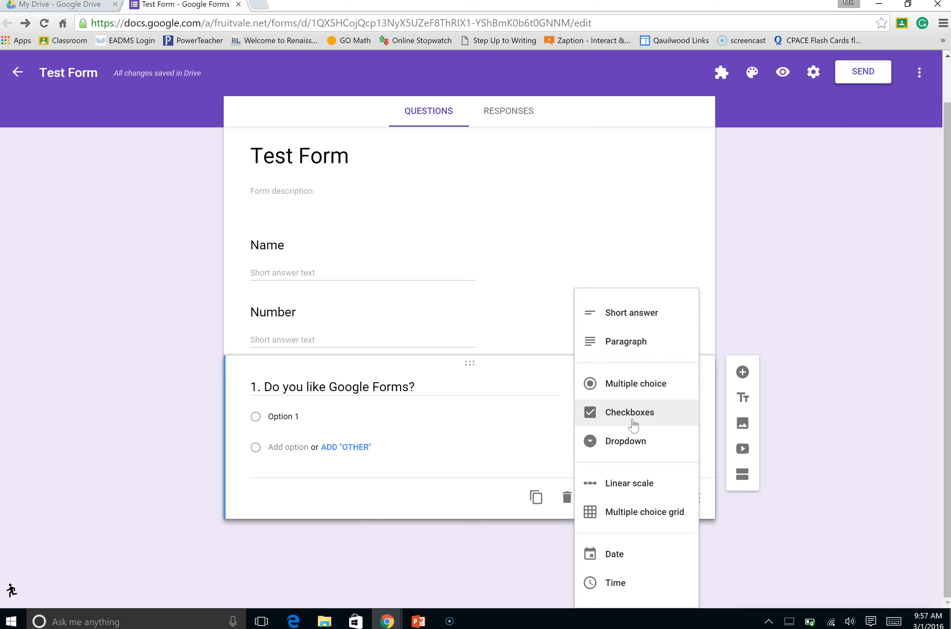
click(626, 449)
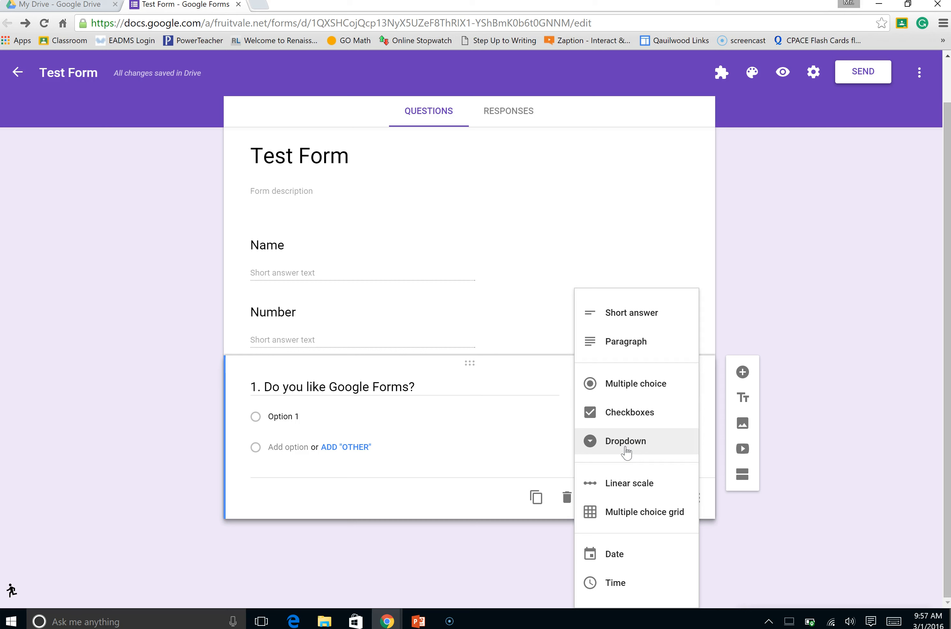
click(633, 393)
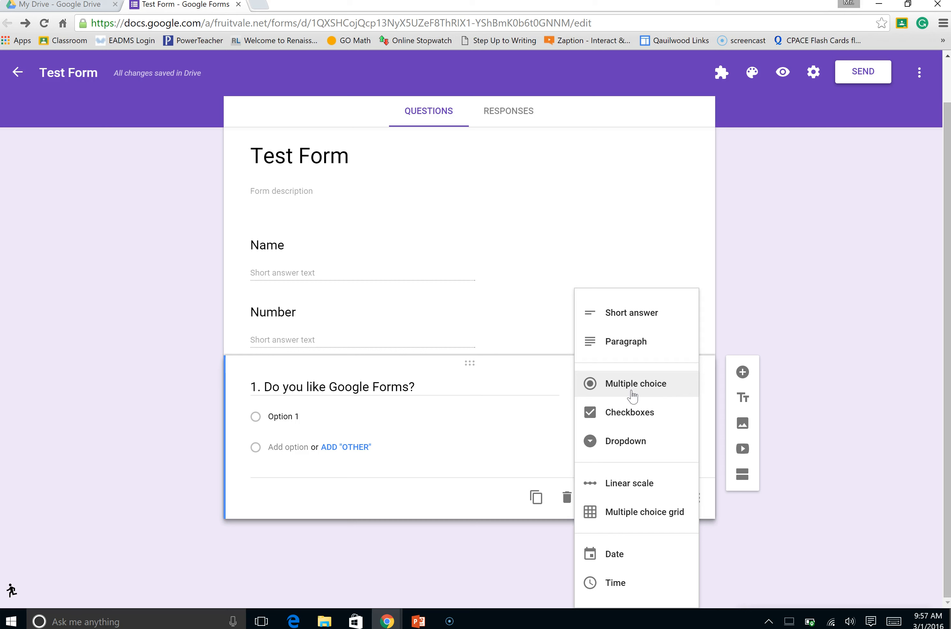
click(632, 341)
click(631, 345)
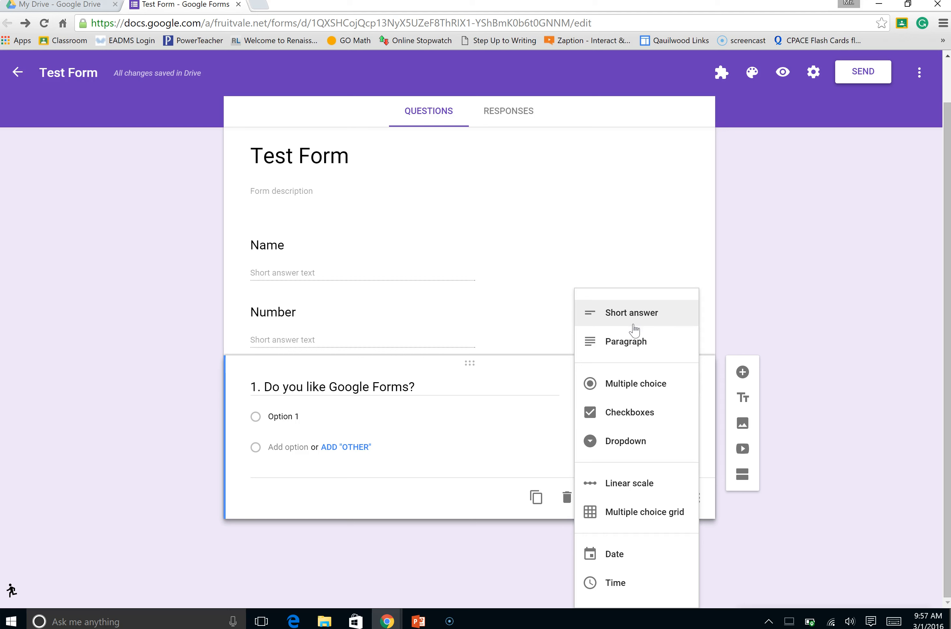
click(627, 393)
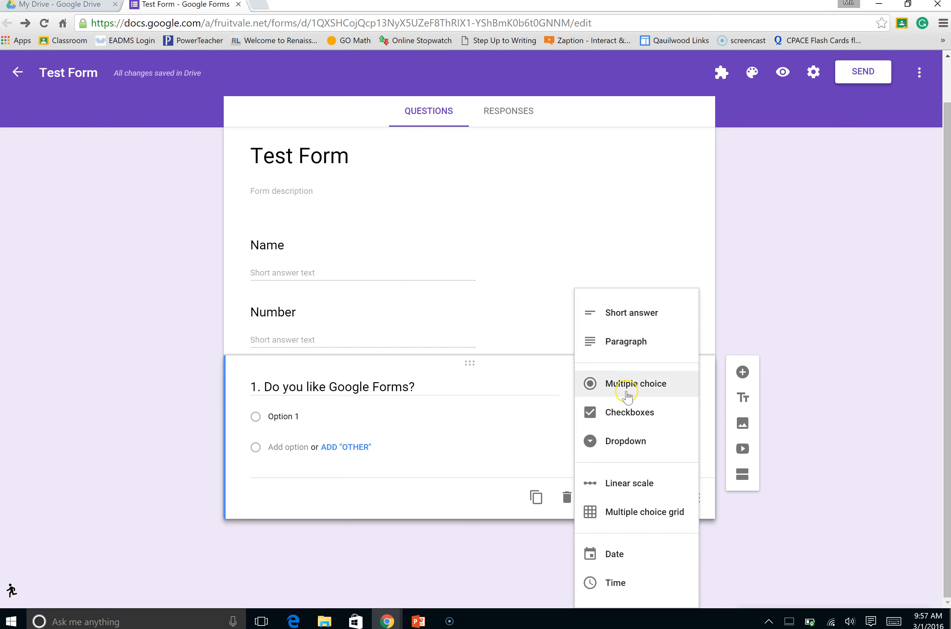
Enter the answer options yes, no, maybe and so for question 1
click(306, 461)
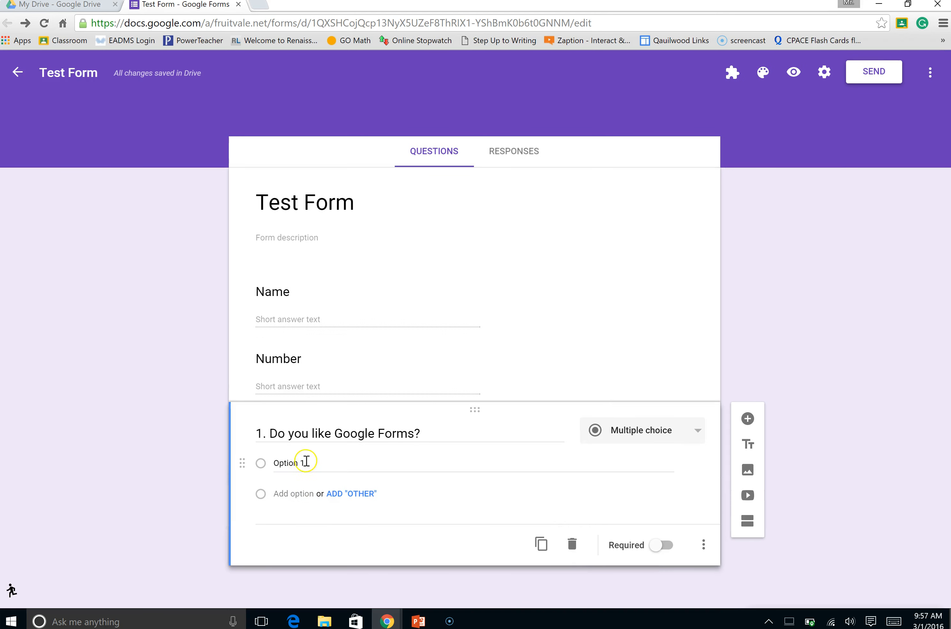
text(yes)
key(Return)
text(no)
key(Return)
text(maybe)
key(Tab)
key(Tab)
text(so)
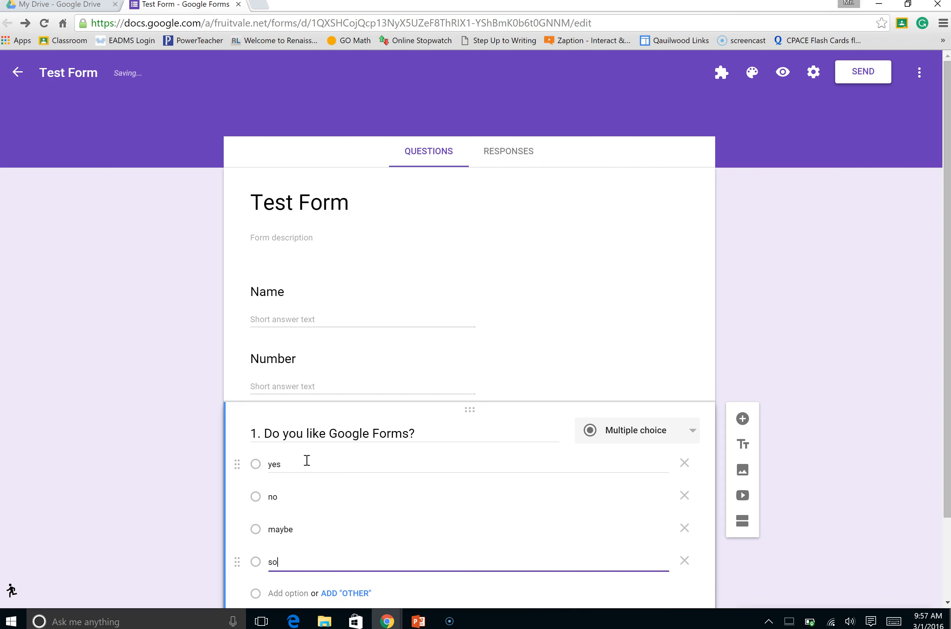
Add an "Other" answer choice to question 1 and leave the question optional
scroll(403, 504, down, 2)
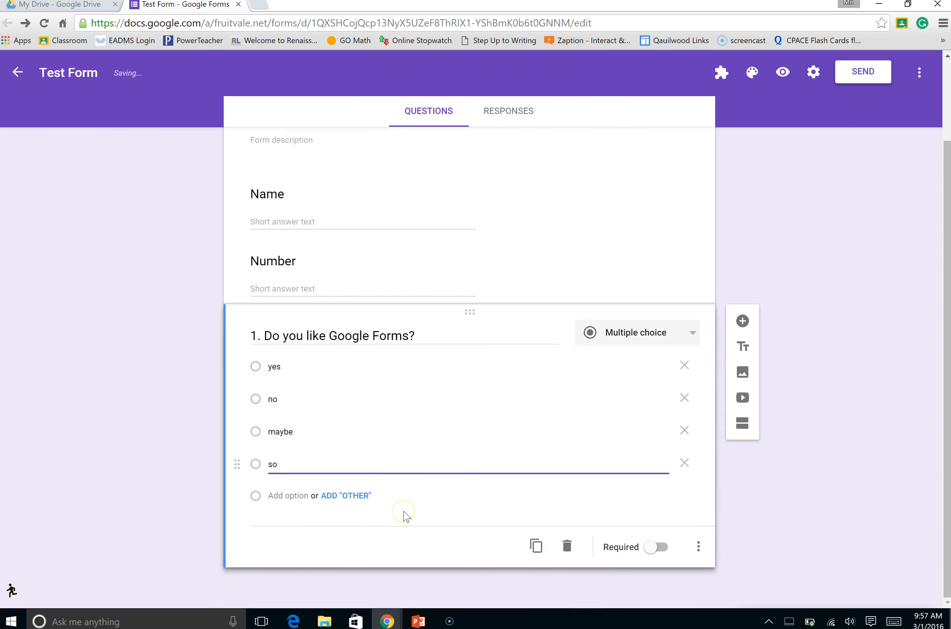
click(350, 496)
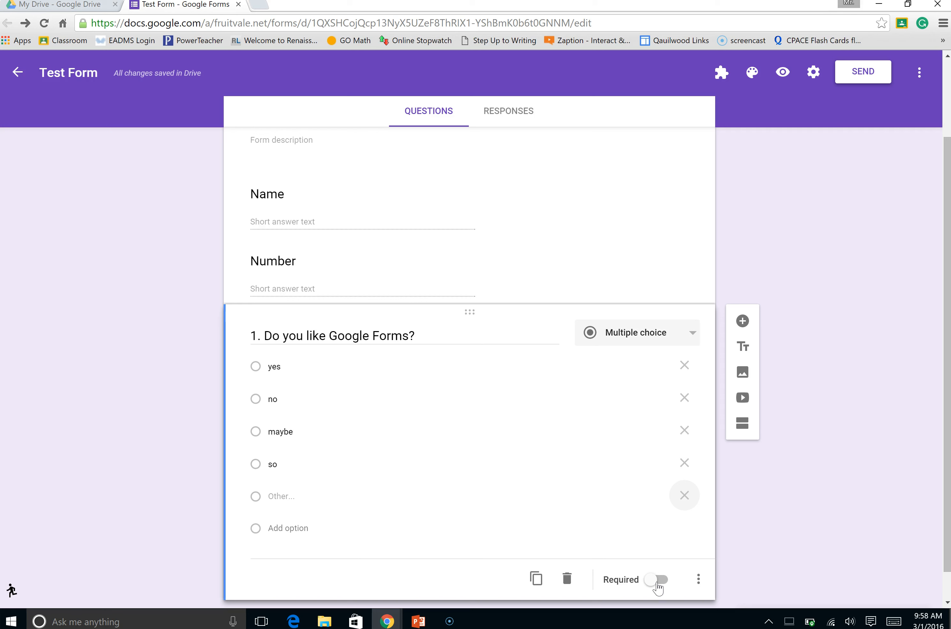
click(656, 579)
click(660, 579)
scroll(657, 581, down, 1)
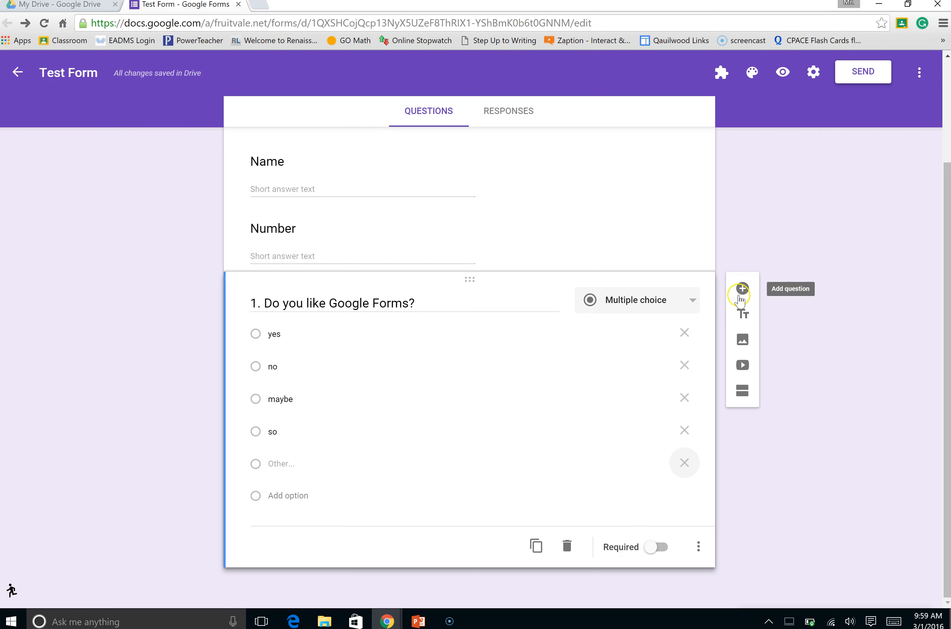
Add a new question with the text "2. What sports do you like? Mark ALL that apply."
click(741, 289)
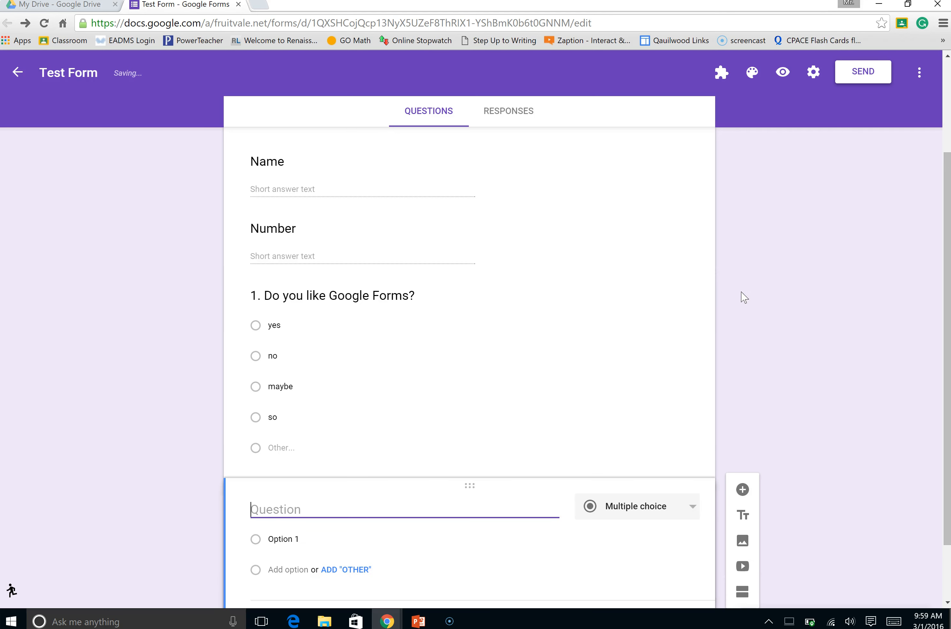
text(2. )
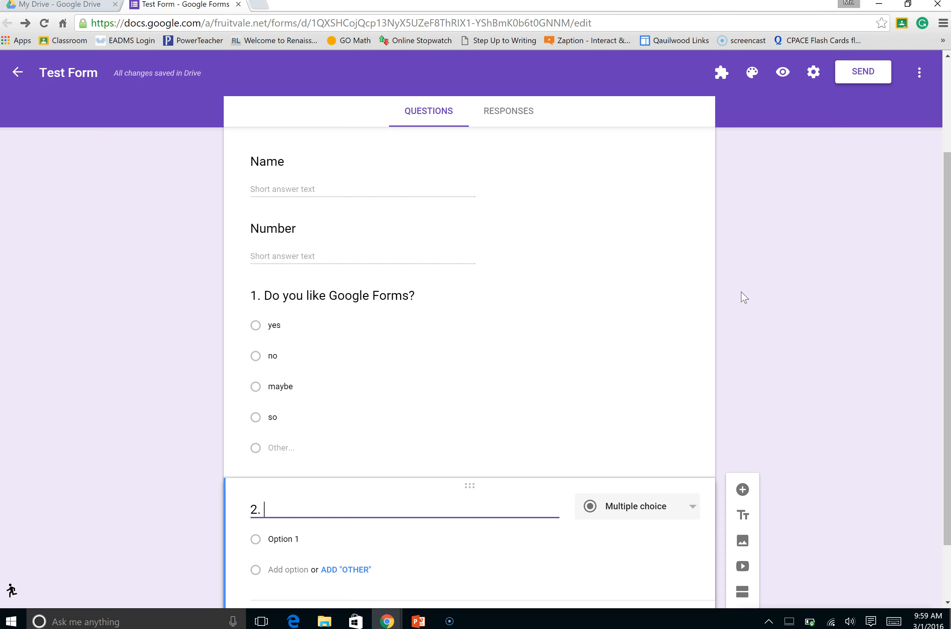
text(What sports do)
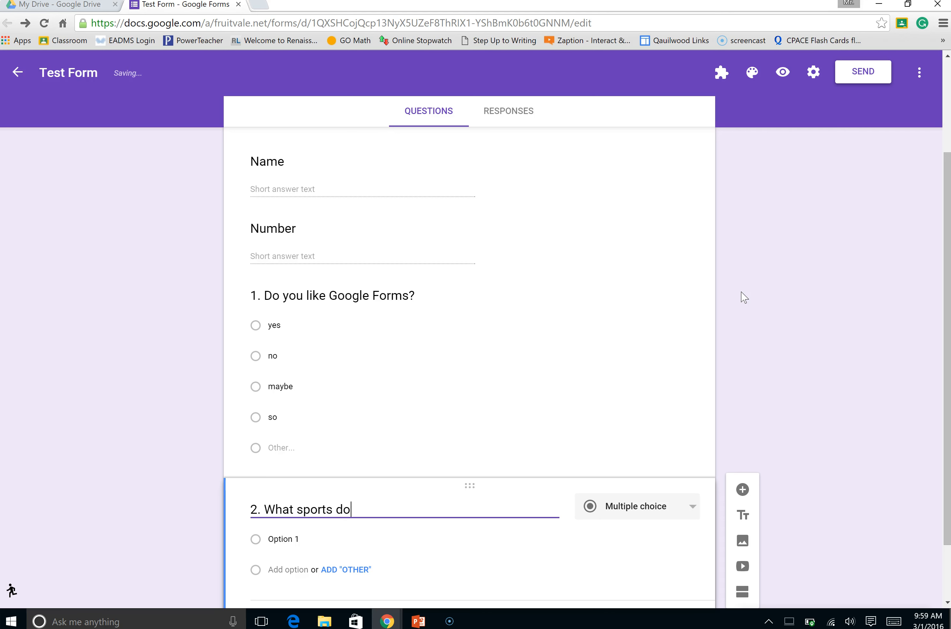
text( you like? Mark ALLL)
key(BackSpace)
key(BackSpace)
text(that apply.)
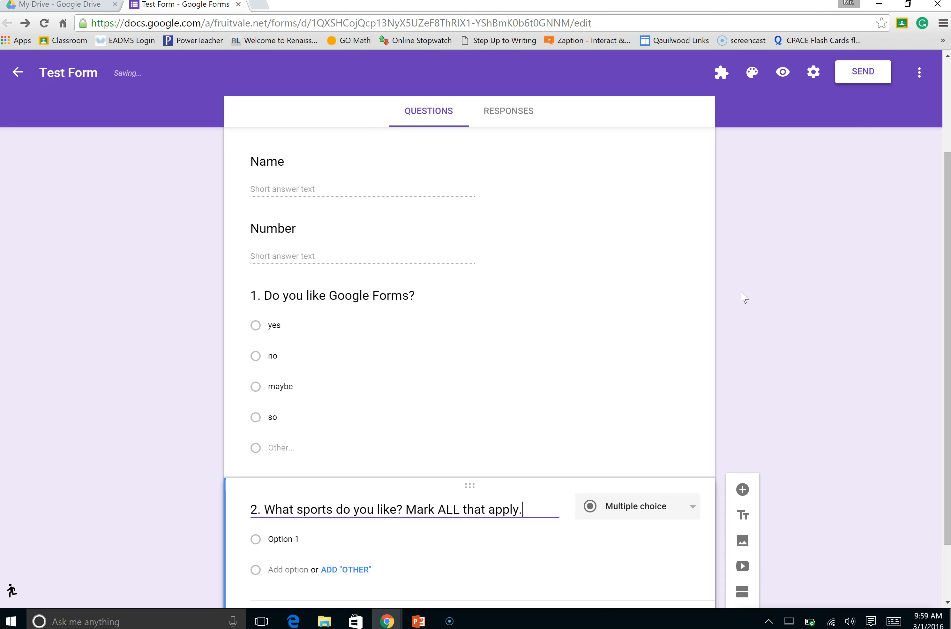
Change the answer type of question 2 to Checkboxes
scroll(633, 442, down, 2)
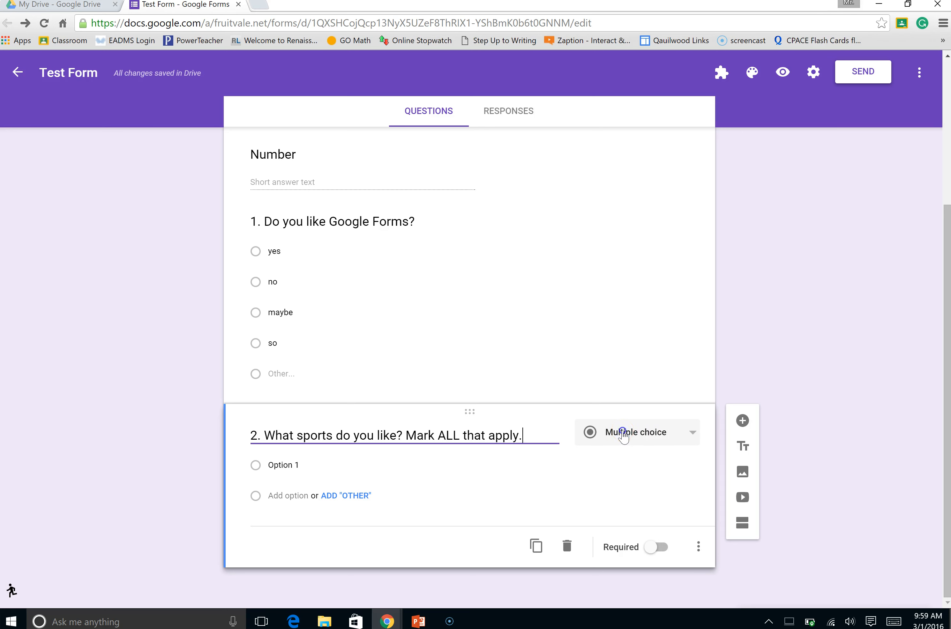
click(623, 435)
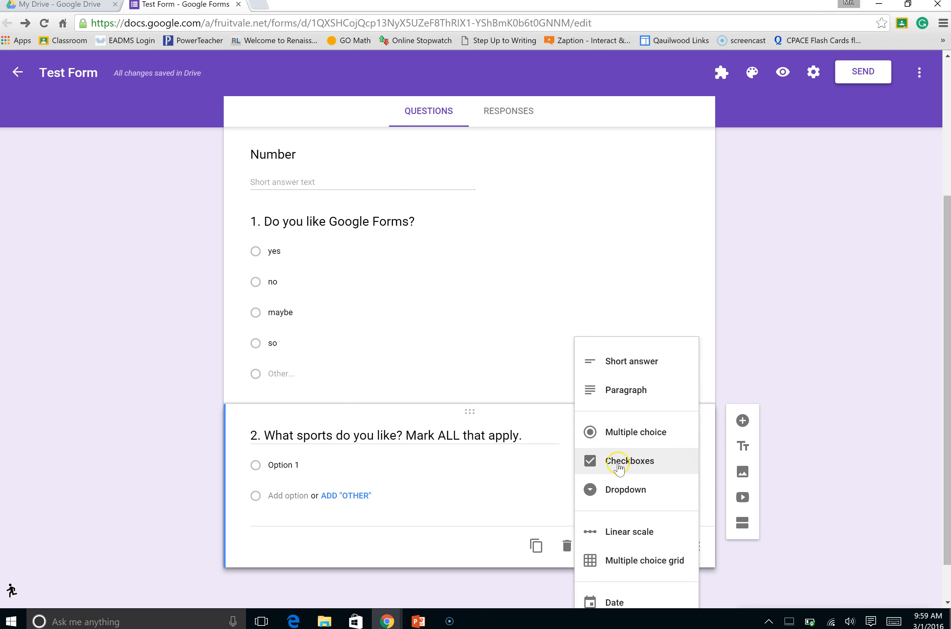
click(629, 464)
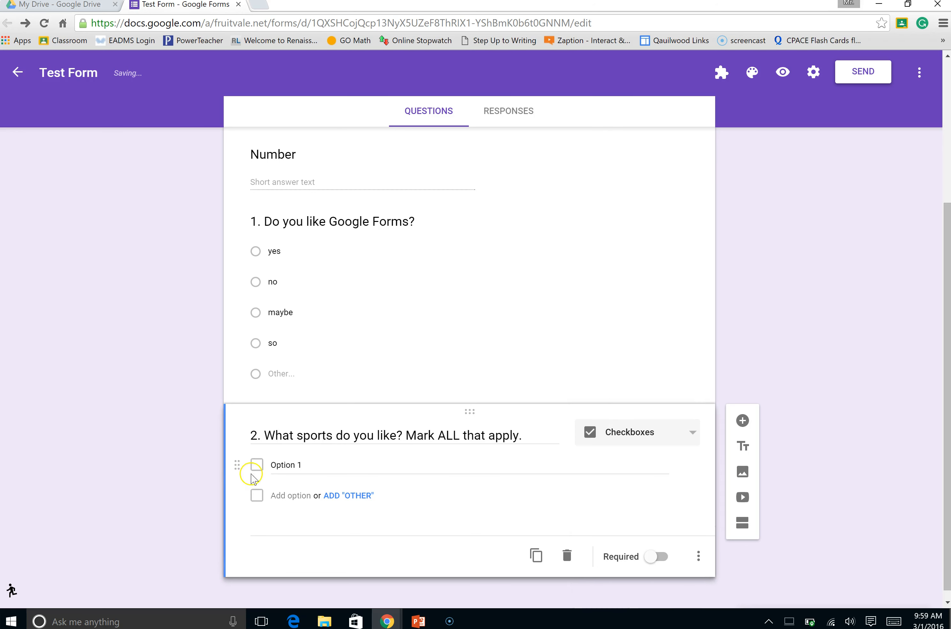
Enter basketball, baseball and football as the checkbox options for question 2
click(275, 465)
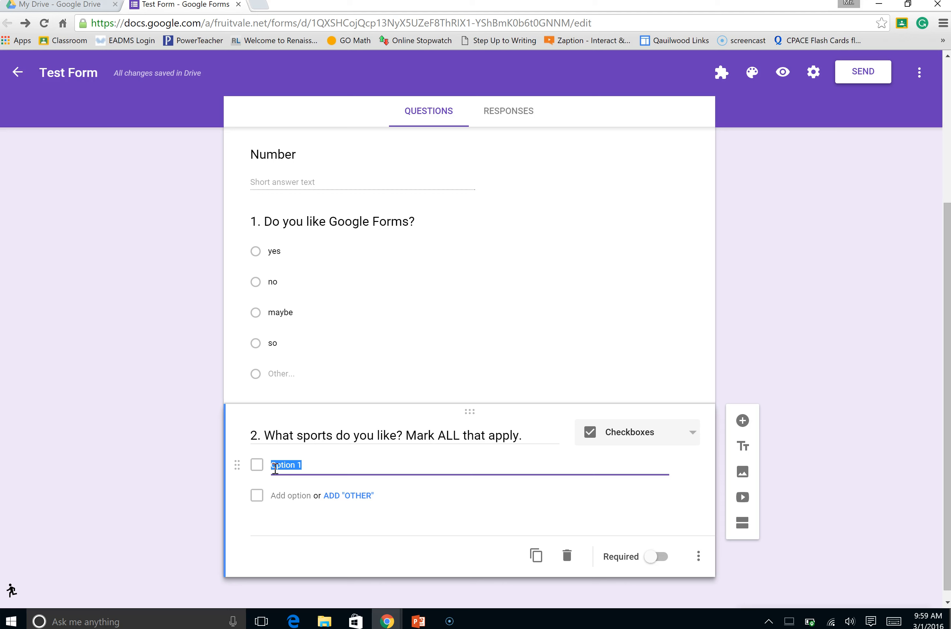
text(basketr)
key(BackSpace)
text(ball)
key(Tab)
text(baseball)
key(Tab)
key(Tab)
text(football)
Add a new question numbered 3 that asks what year a named person was born
scroll(291, 492, down, 2)
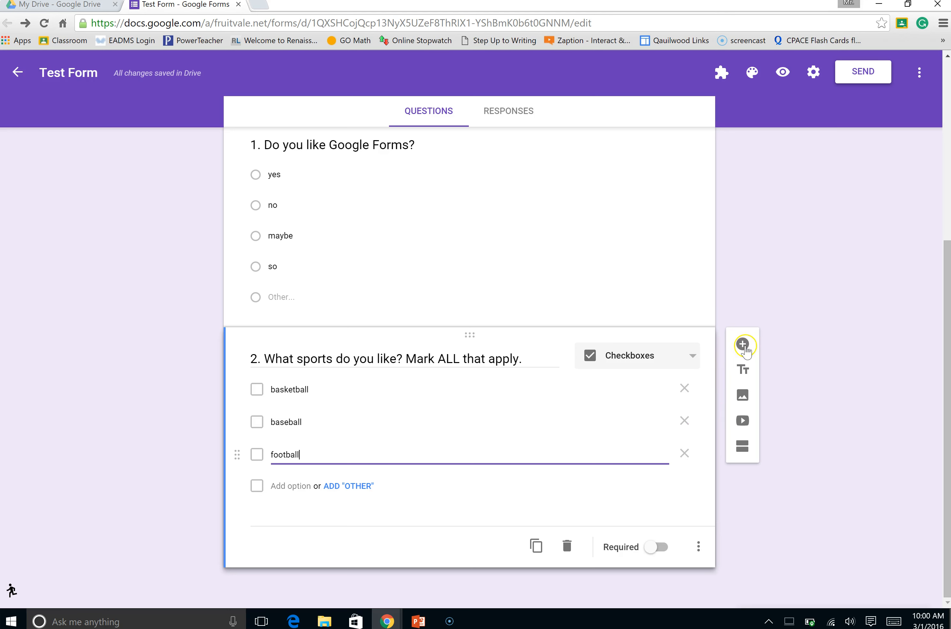
click(743, 344)
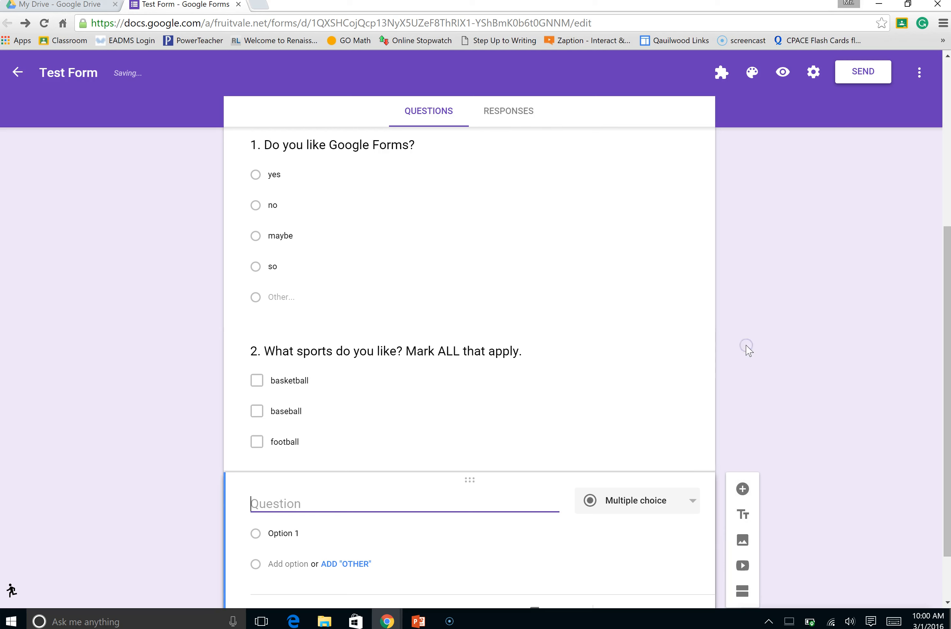
text(3.)
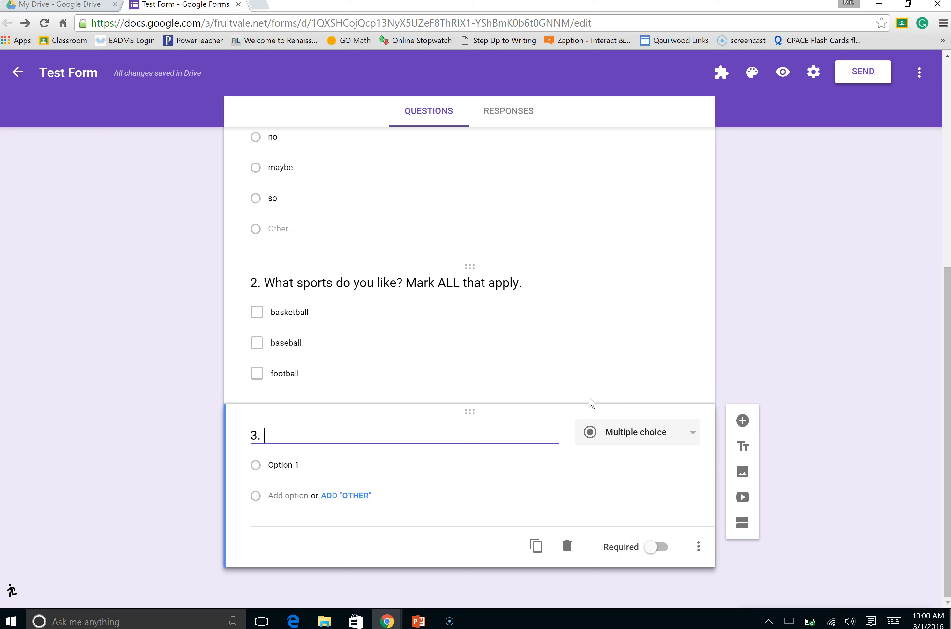
text(What year was M)
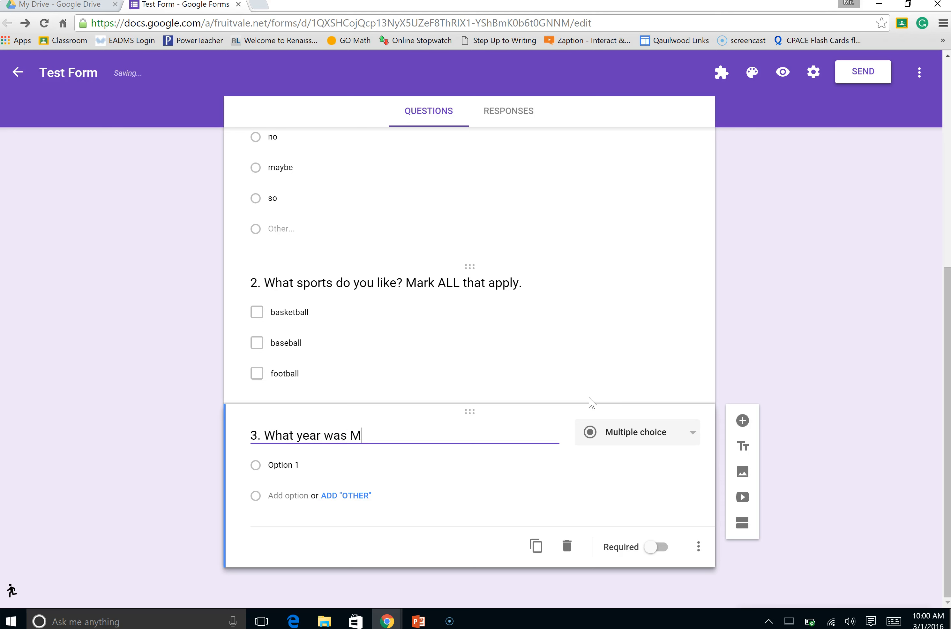
text(r. Musick born?)
Make question 3 a Dropdown with the options 1920, 1990 and 1999
click(610, 433)
click(610, 492)
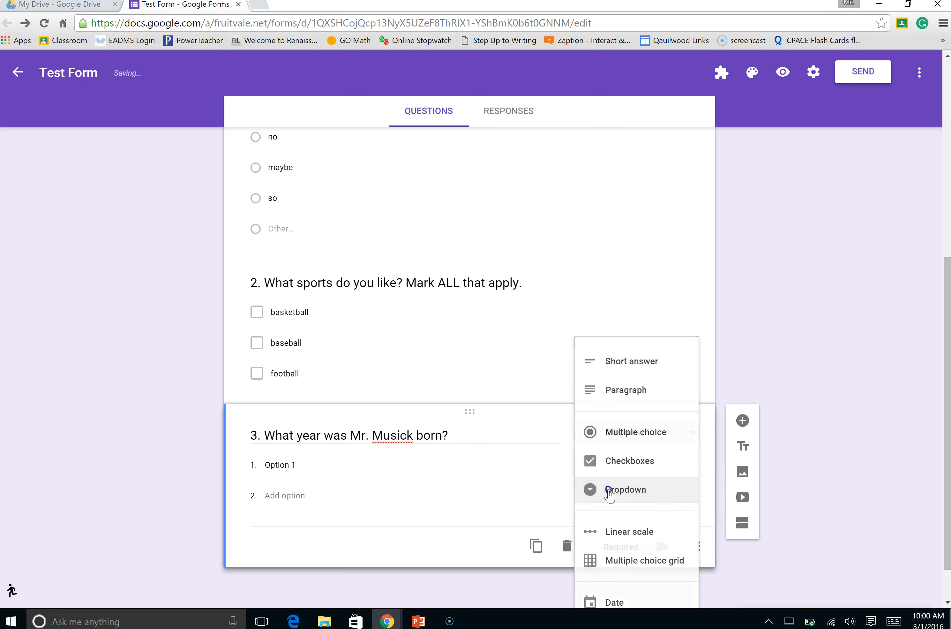
click(291, 468)
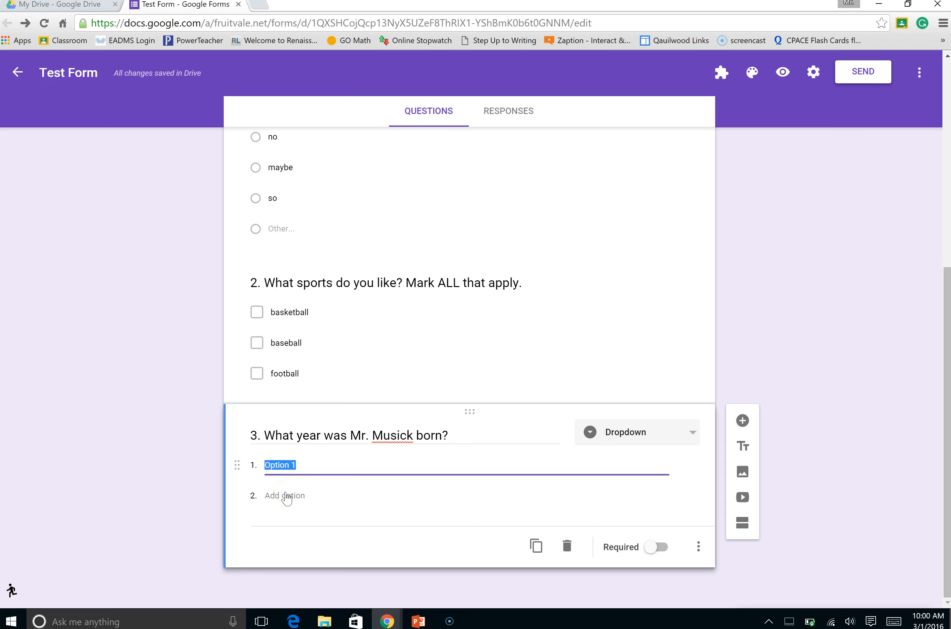
text(19209)
key(Tab)
text(1990)
key(Tab)
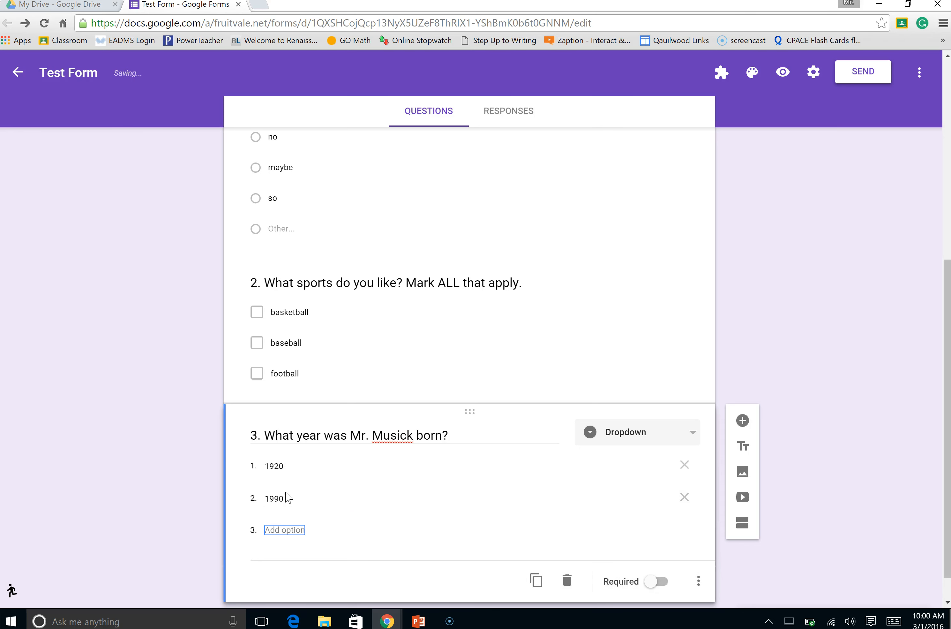
text(19)
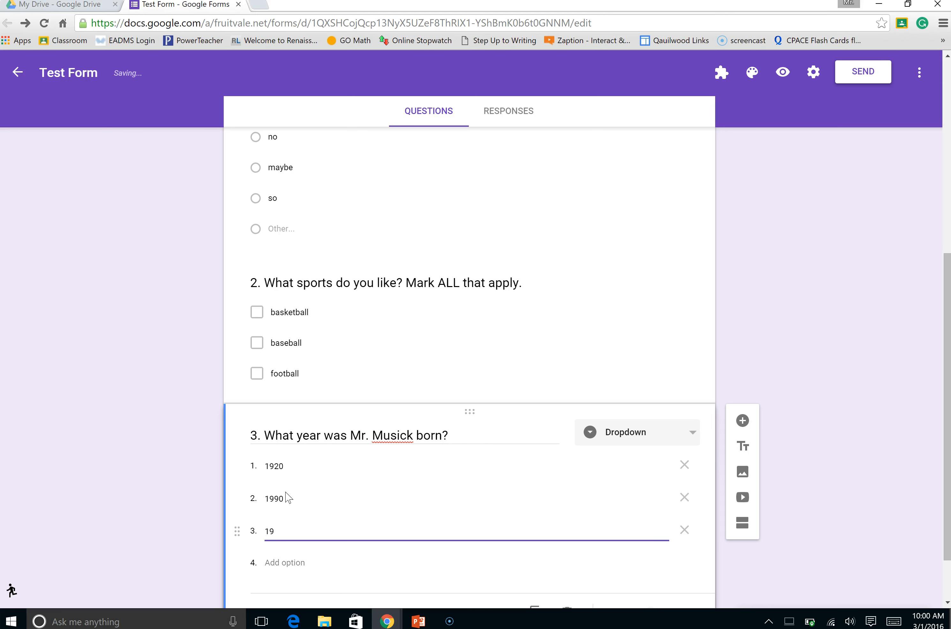
text(99)
scroll(343, 496, down, 2)
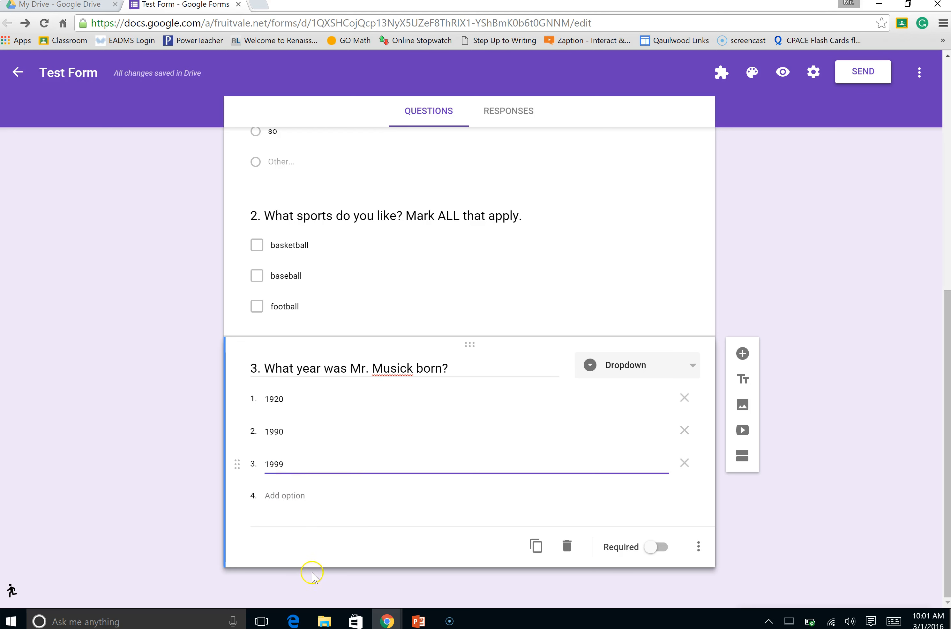
Look through the form's questions and examine the tools for adding an image and a video
scroll(497, 467, up, 12)
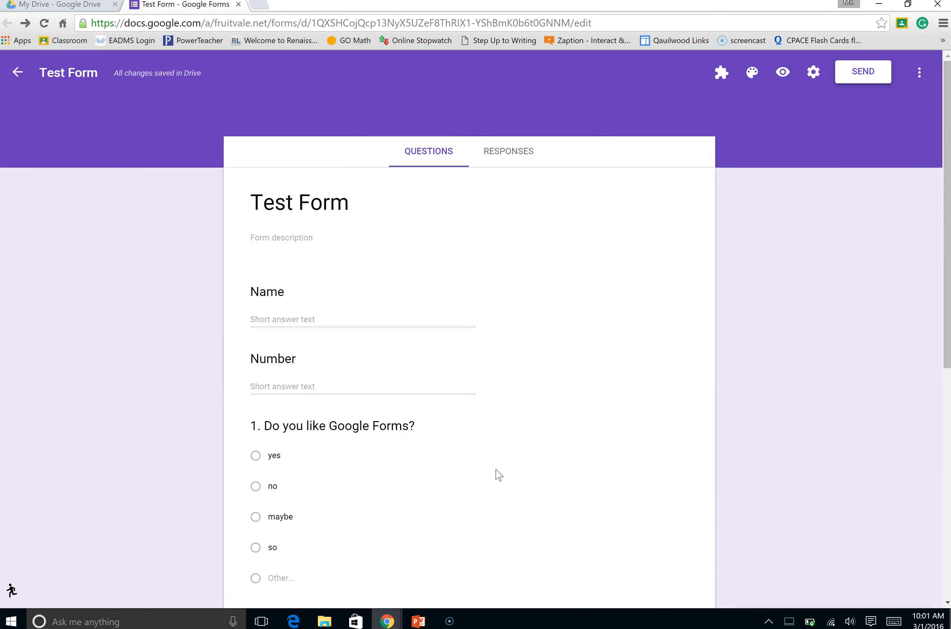
scroll(467, 287, down, 7)
scroll(435, 335, up, 8)
scroll(436, 342, down, 8)
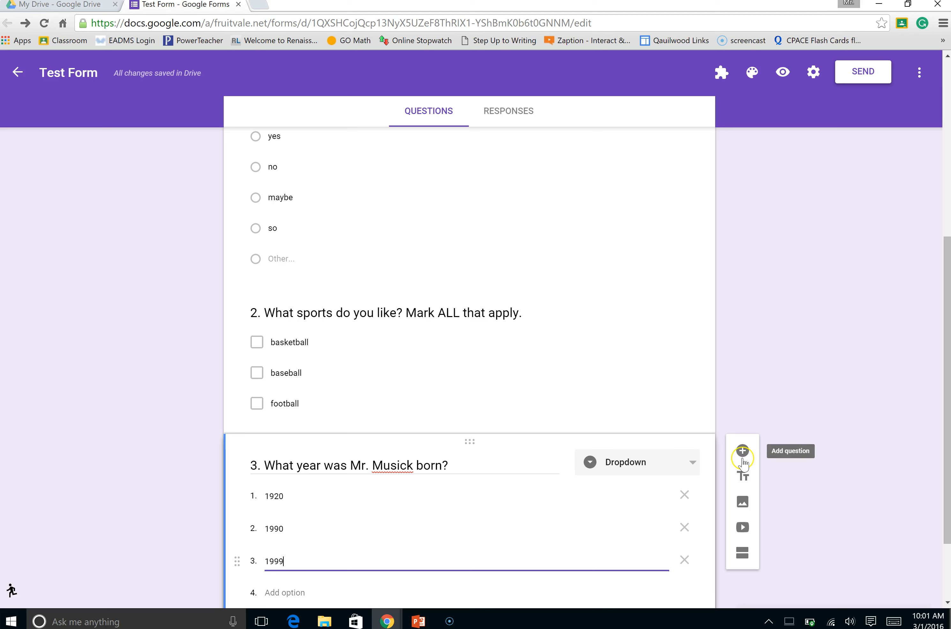
click(743, 503)
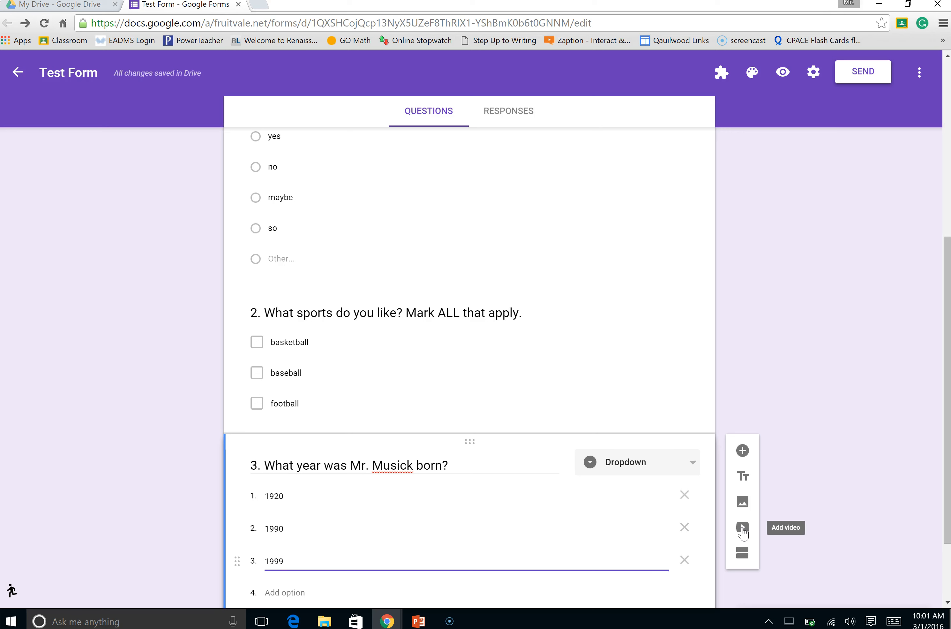
click(743, 529)
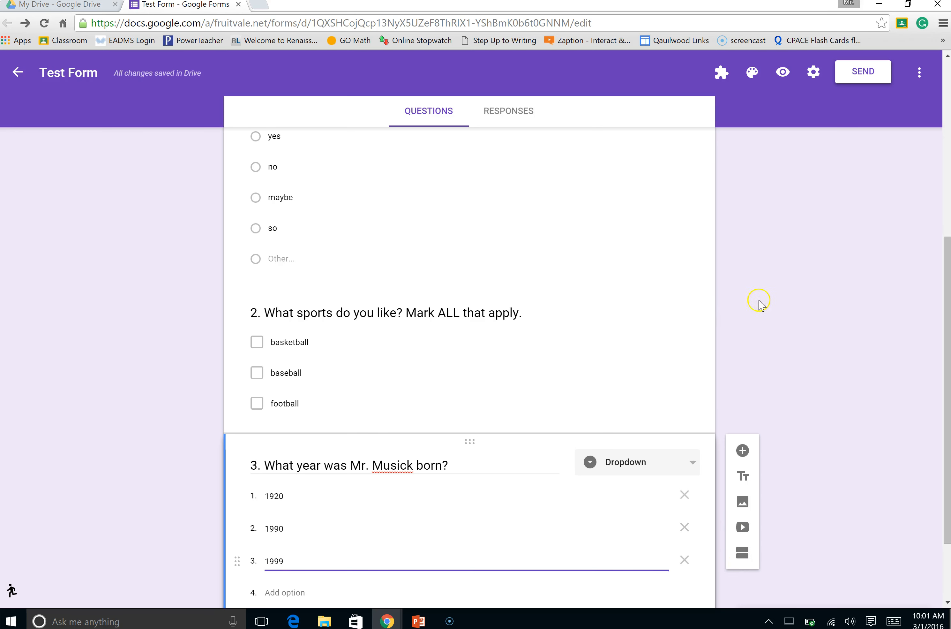
Open a preview of the form as respondents see it
scroll(776, 305, down, 2)
scroll(789, 322, up, 8)
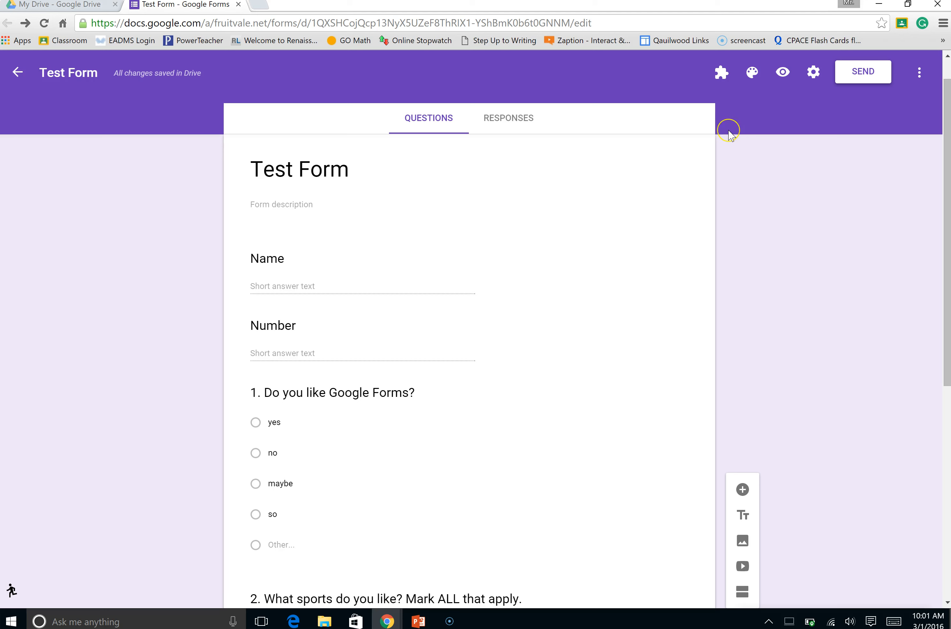
click(783, 75)
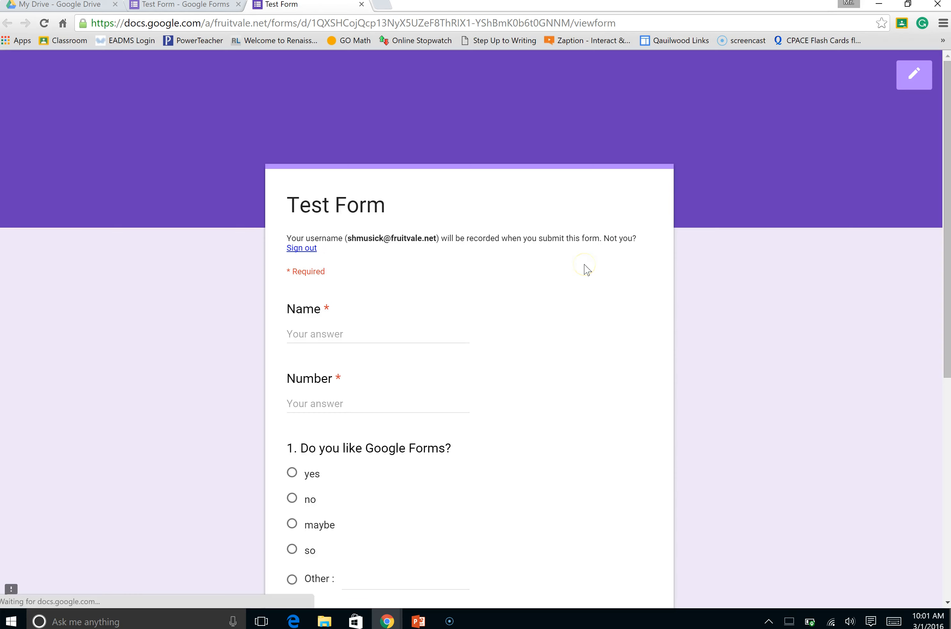
Fill in the form preview with the name Answer Key and the number 0
scroll(454, 310, down, 5)
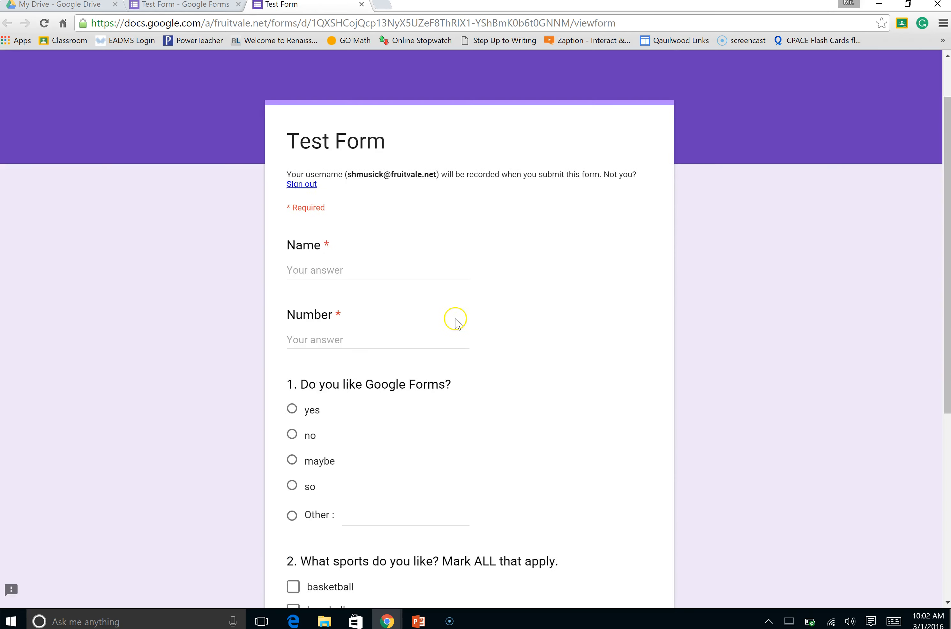
scroll(458, 329, down, 3)
scroll(454, 330, up, 7)
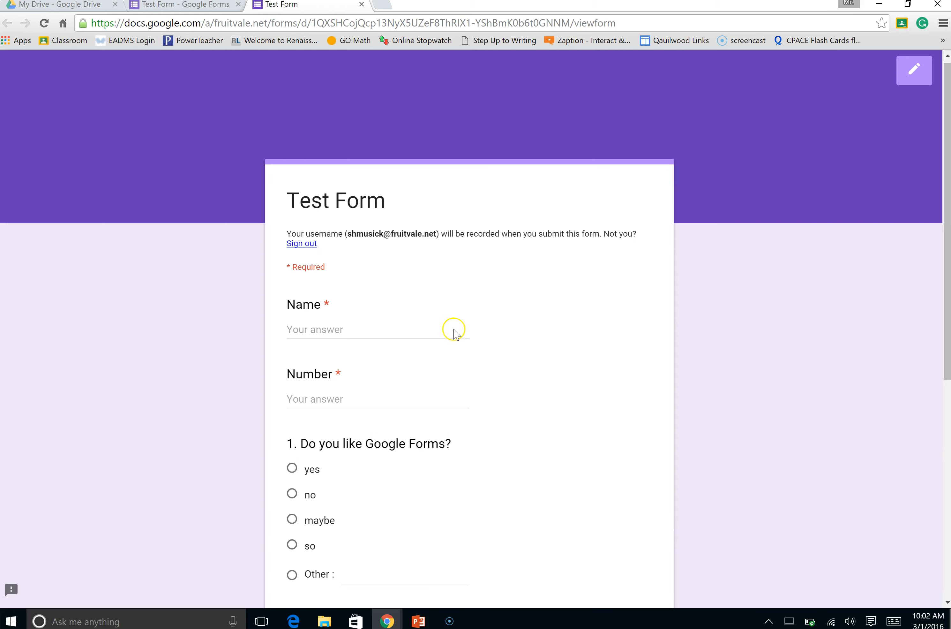
click(339, 324)
text(Answer Key)
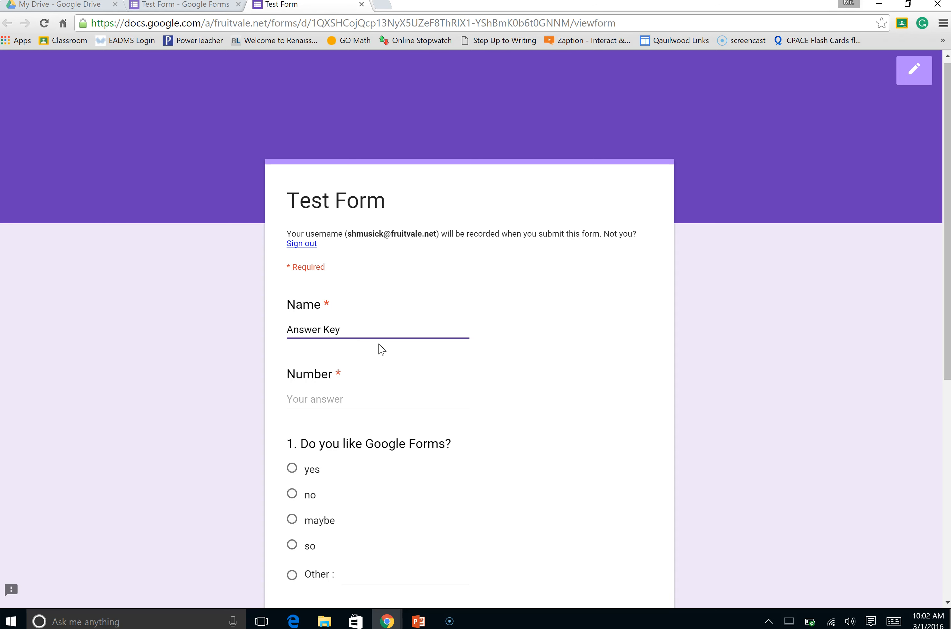
key(Tab)
text(0)
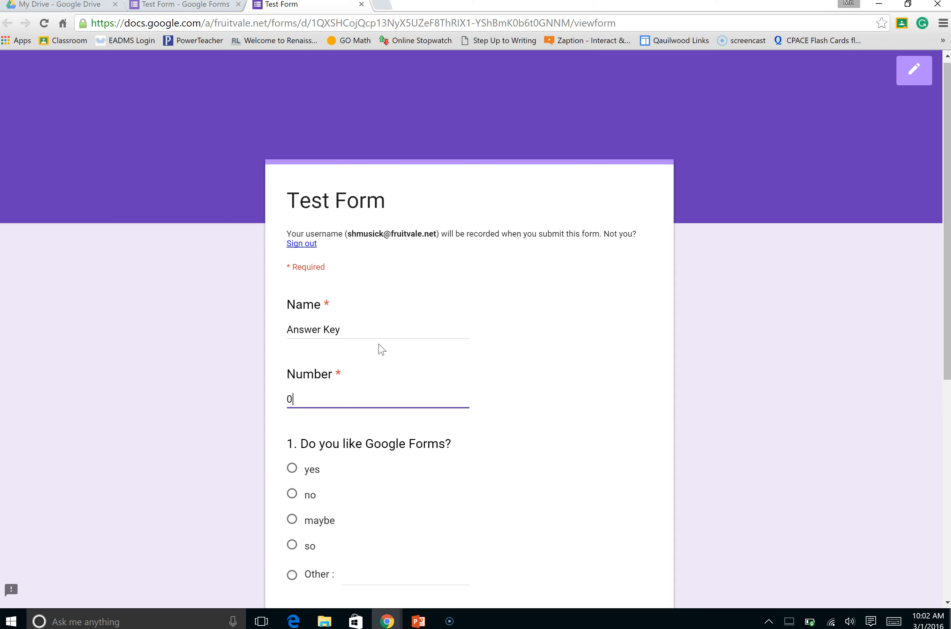
Answer question 1 about liking Google Forms with yes
scroll(358, 332, down, 2)
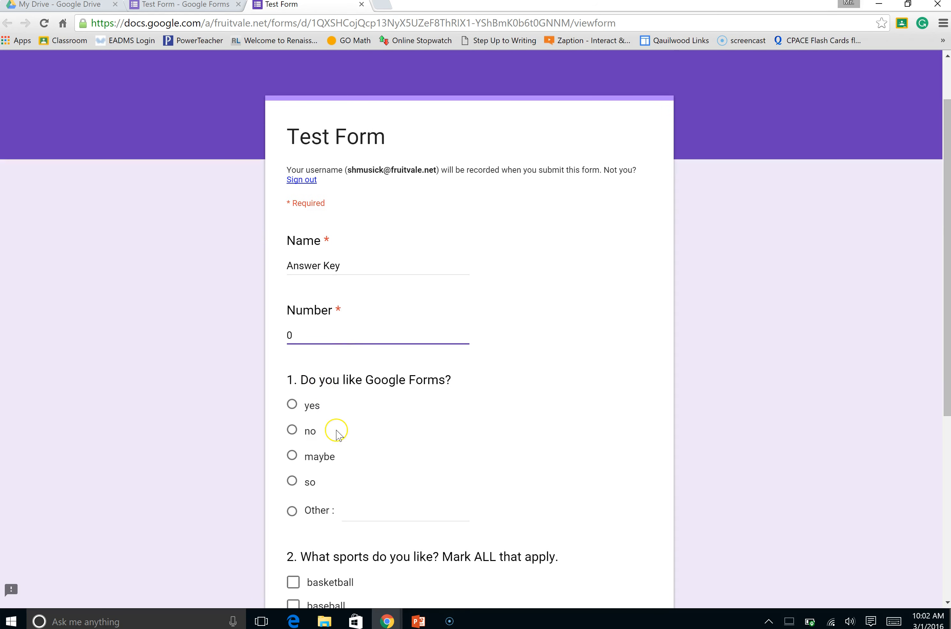
scroll(340, 408, down, 1)
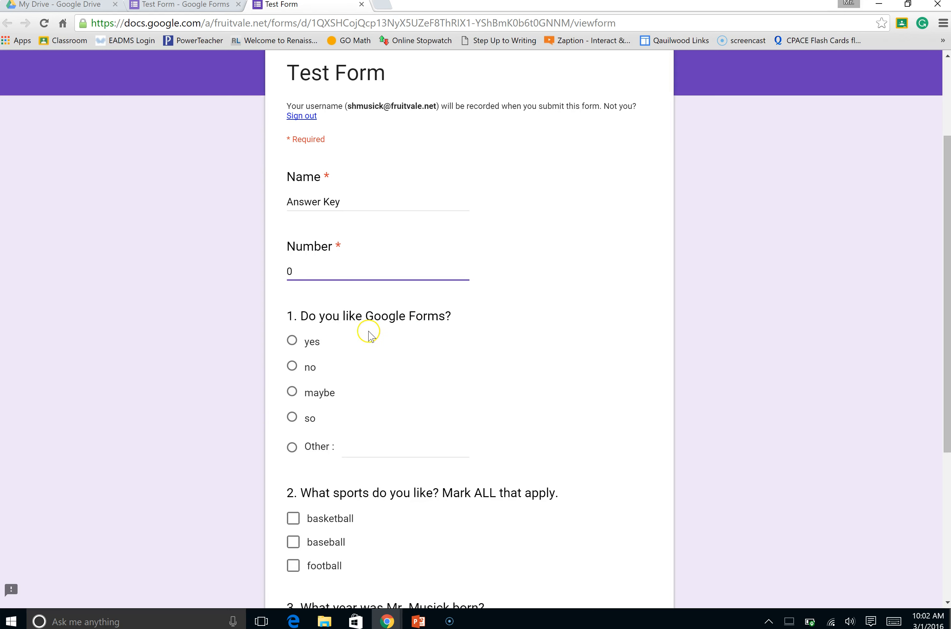
click(293, 341)
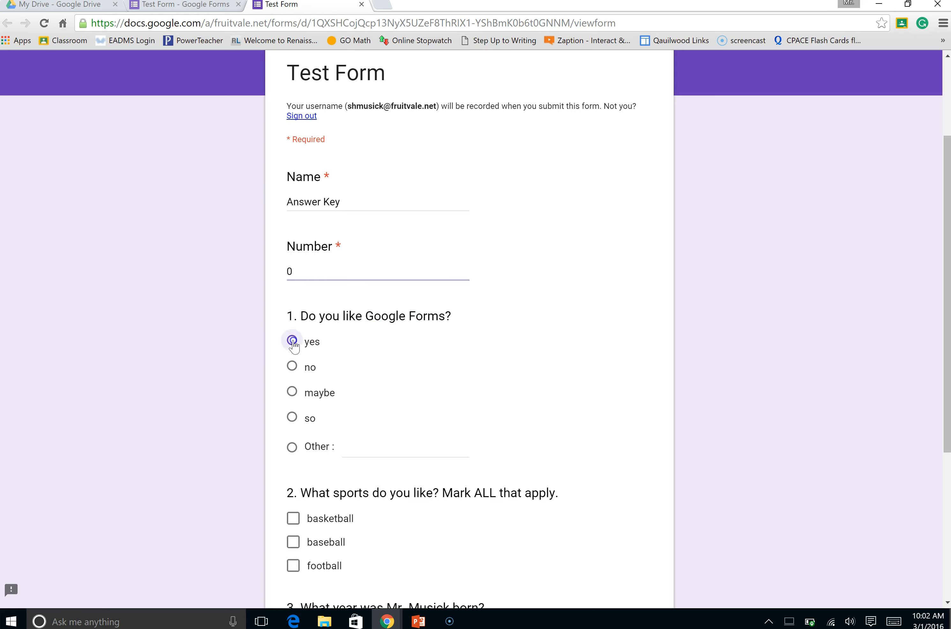
click(292, 367)
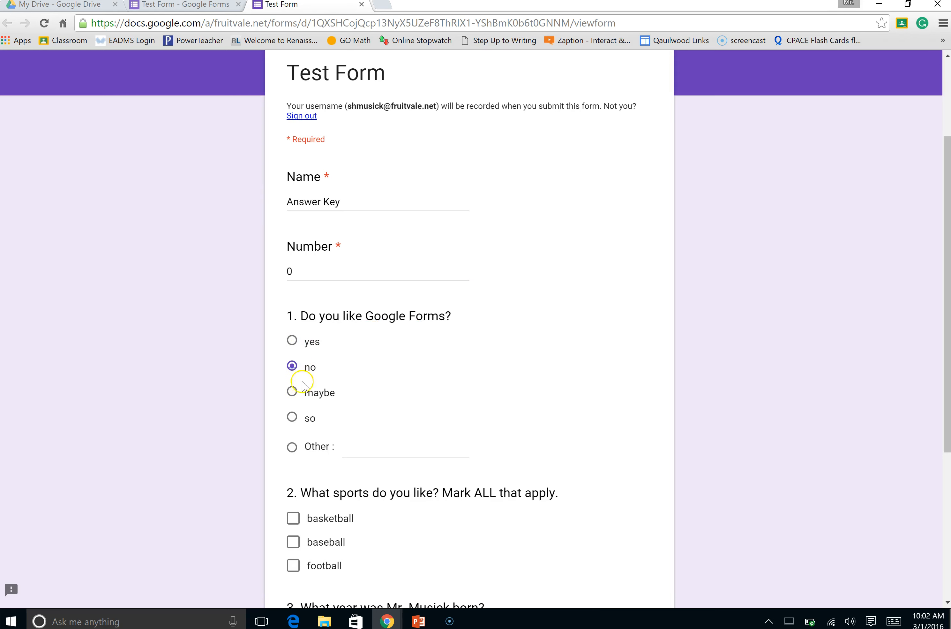
click(292, 341)
Mark basketball and football as the answers to question 2
scroll(357, 388, down, 3)
click(293, 391)
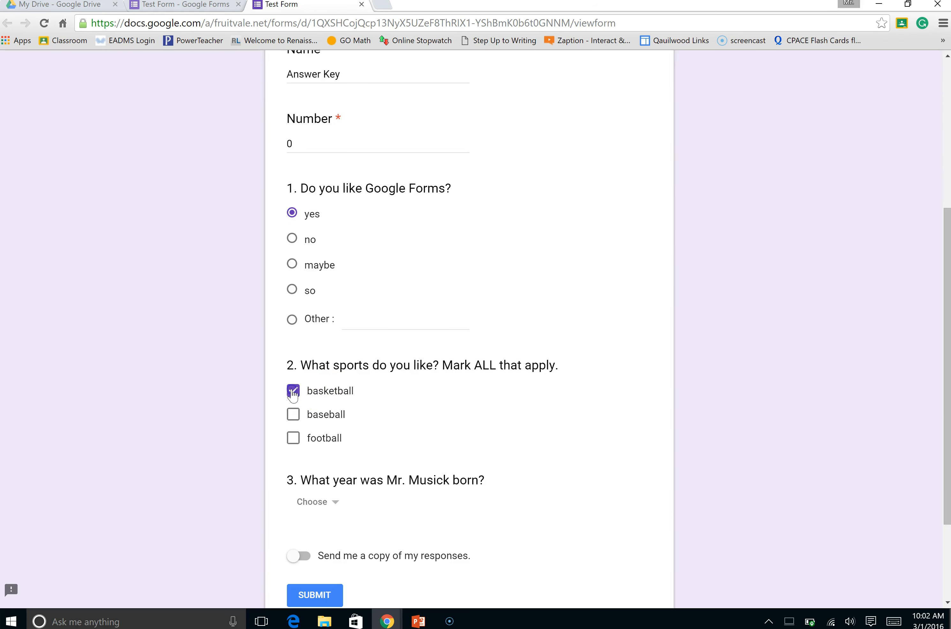
click(293, 437)
Choose 1999 as the answer to question 3 and submit the response
scroll(368, 425, down, 3)
click(320, 376)
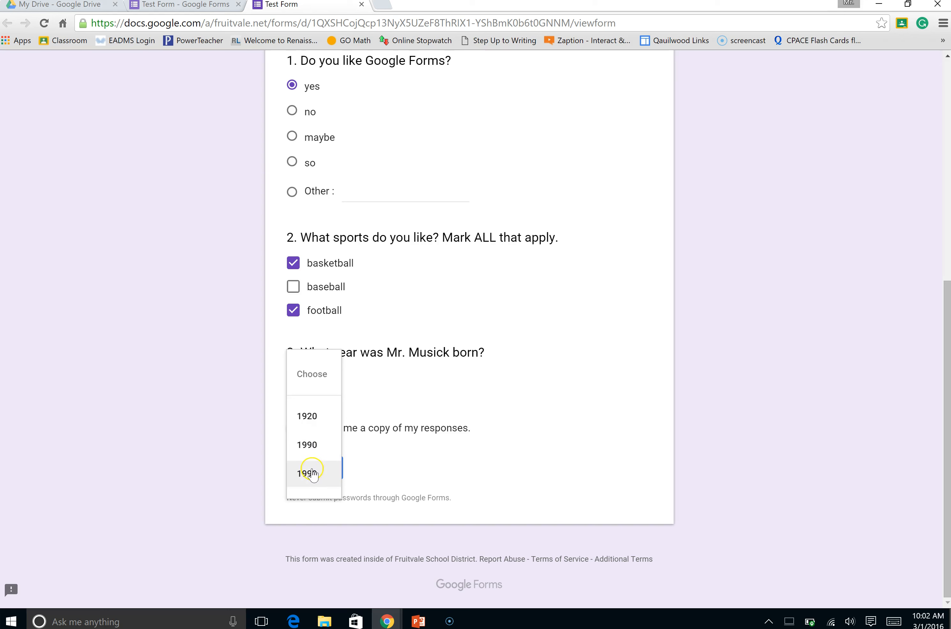
click(310, 472)
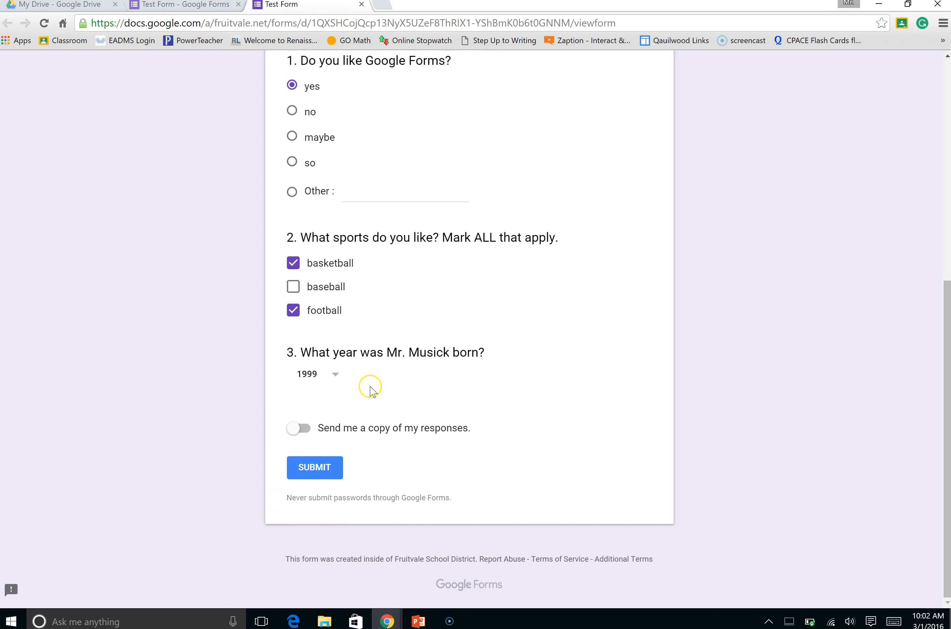
click(310, 429)
click(318, 472)
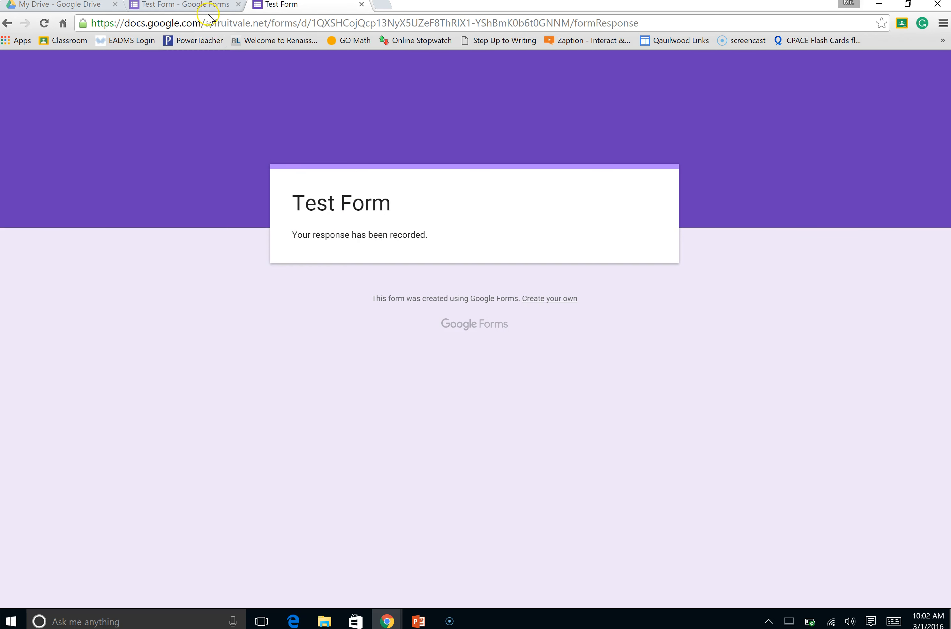
Return to the form editor and review the summary of responses for every question
click(202, 6)
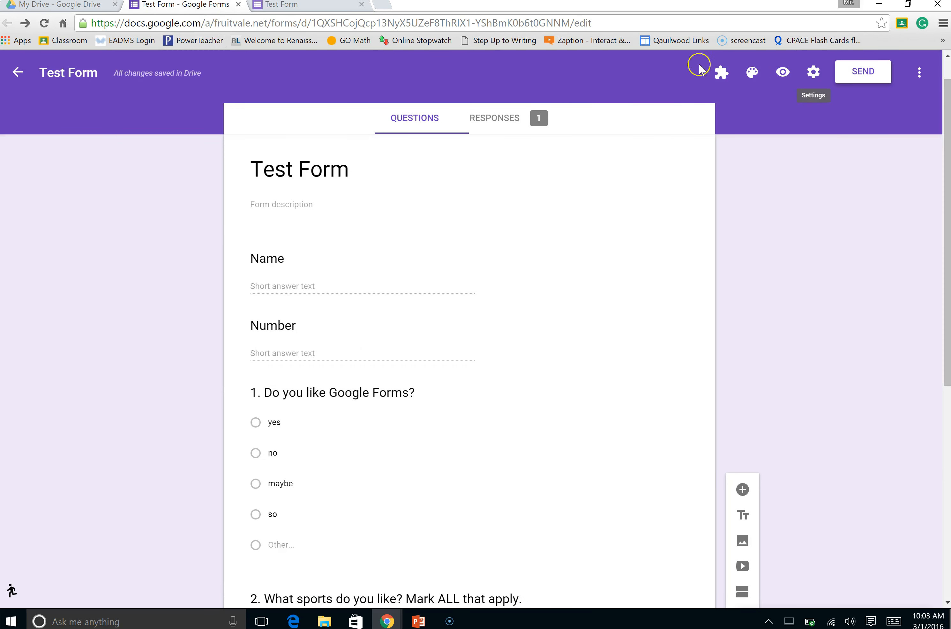
click(309, 9)
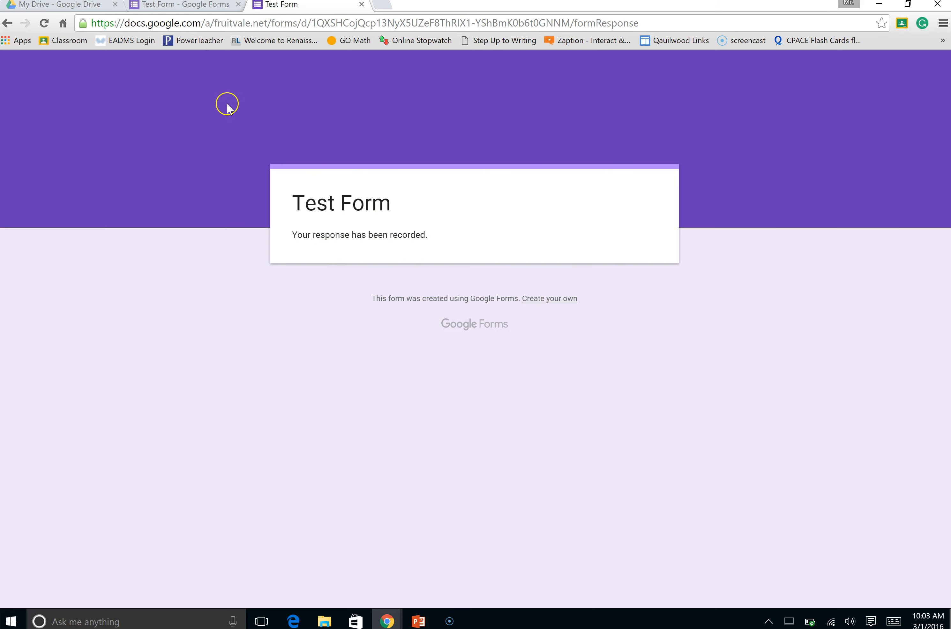
click(193, 12)
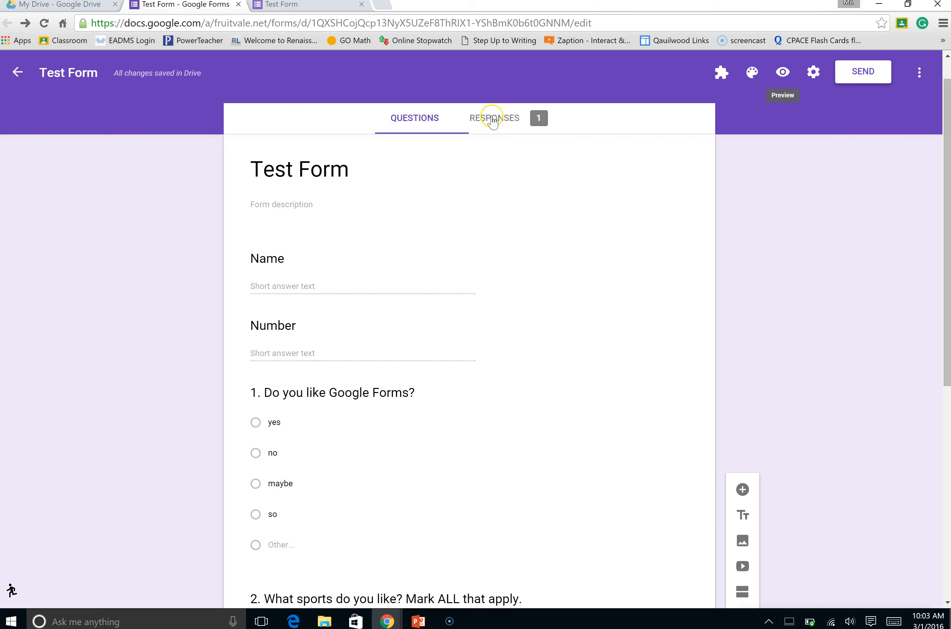
click(517, 125)
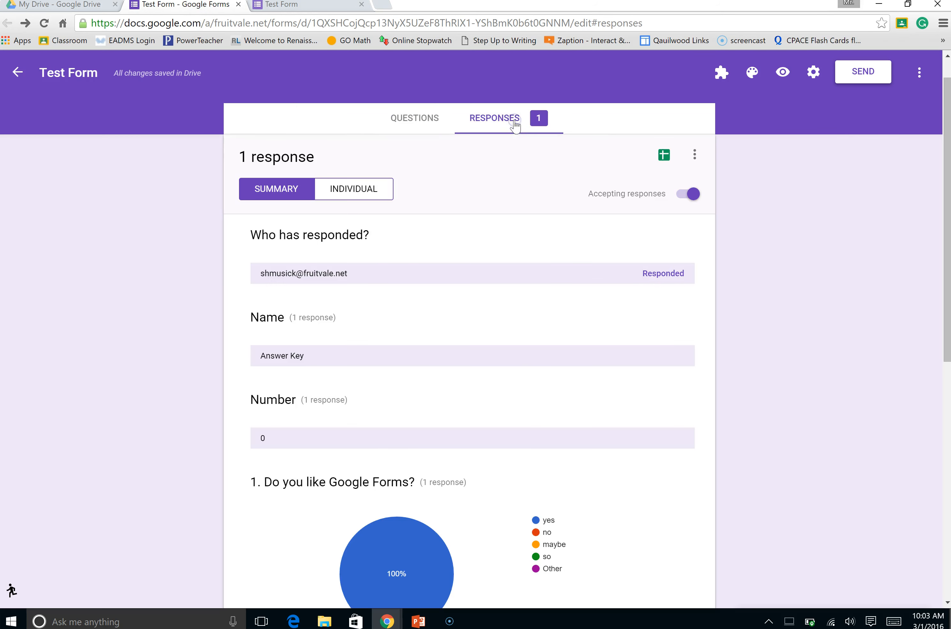
scroll(400, 410, down, 5)
scroll(398, 413, down, 5)
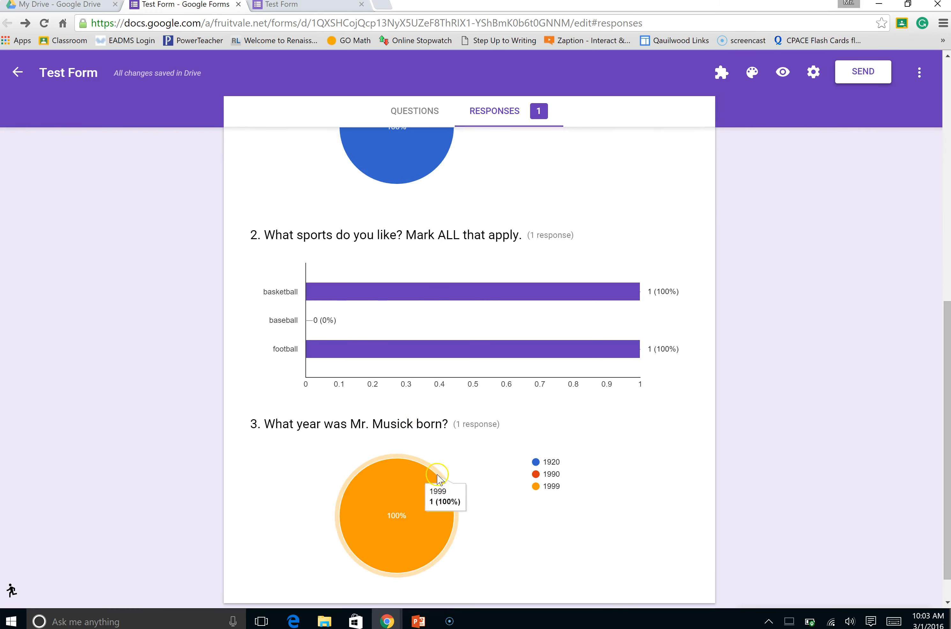
scroll(435, 421, up, 8)
scroll(403, 361, up, 3)
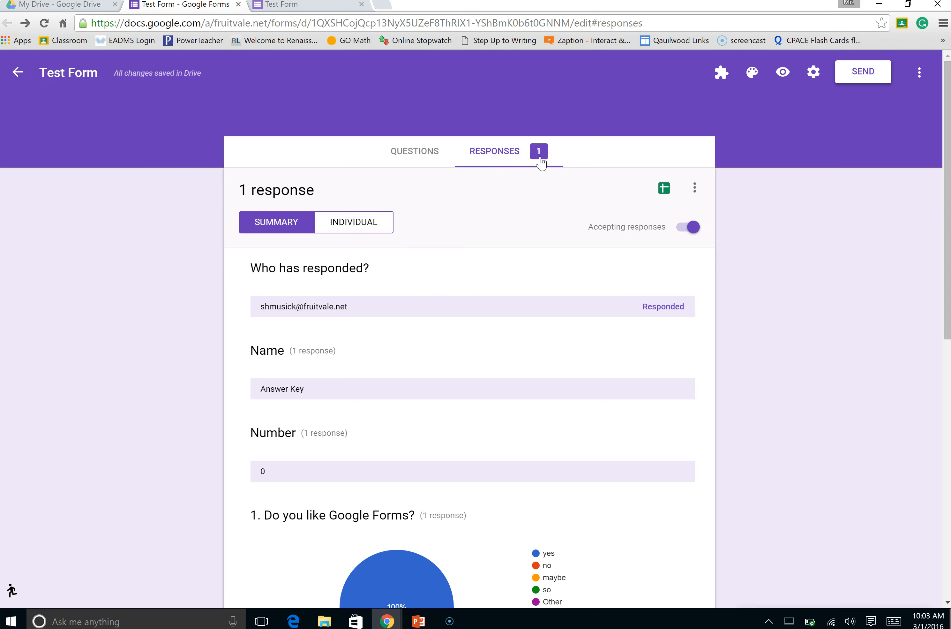
Create a new spreadsheet named Test Form (Responses) as the destination for the form's responses
click(556, 162)
click(529, 170)
click(665, 188)
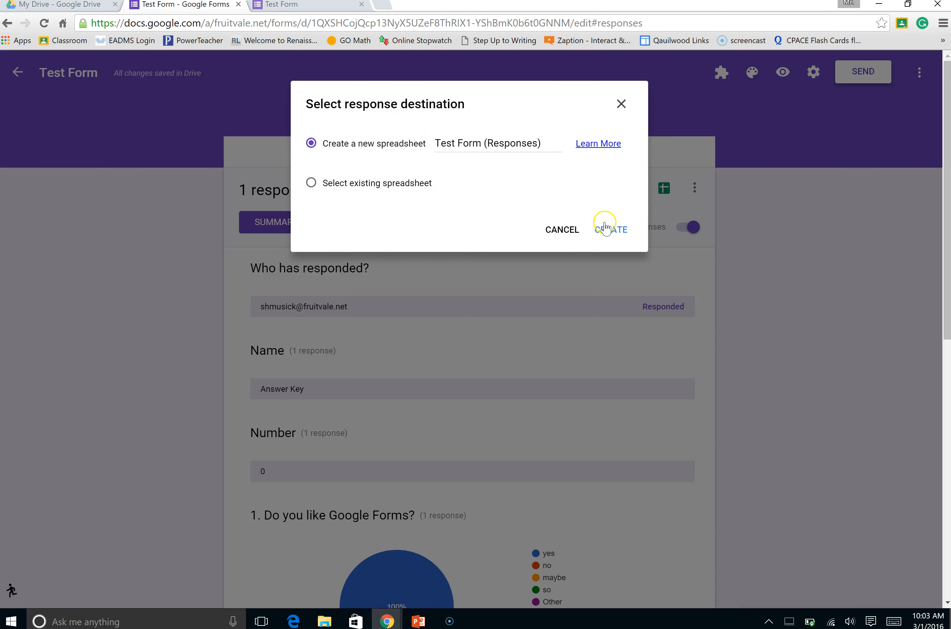
click(607, 228)
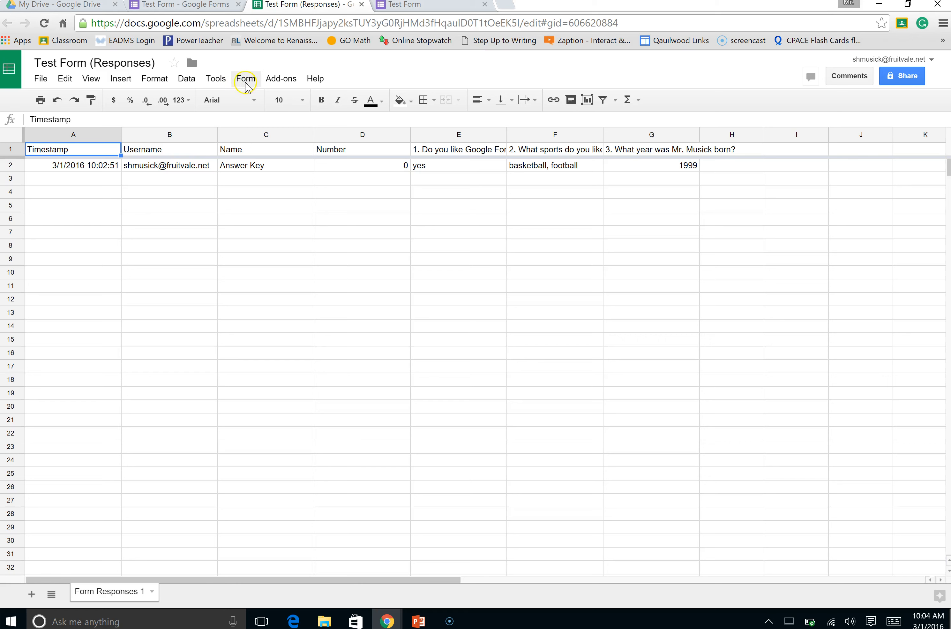
Enable the Flubaroo add-on in the responses spreadsheet
click(276, 80)
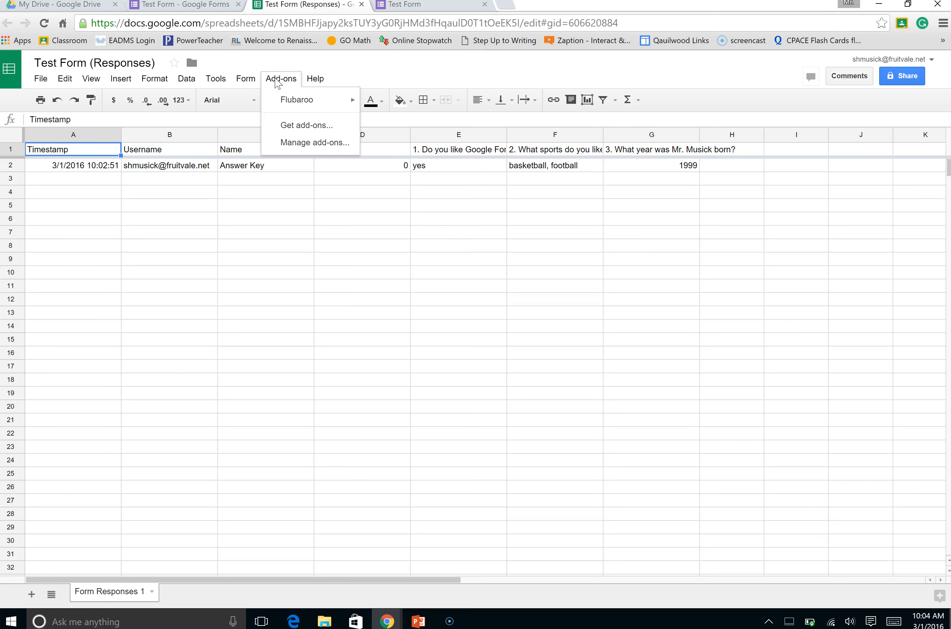
click(300, 104)
mouse_move(297, 106)
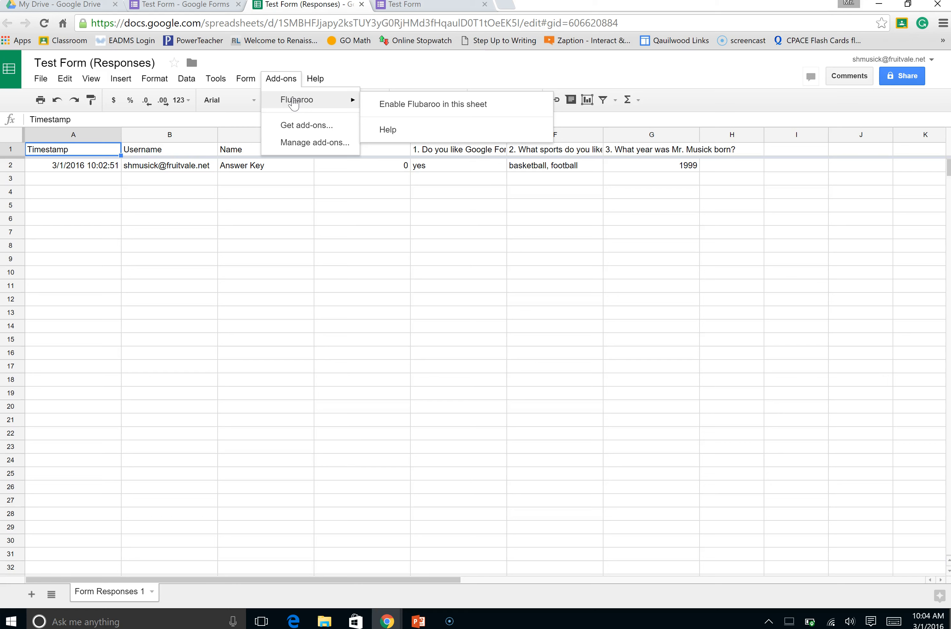
click(327, 127)
click(292, 104)
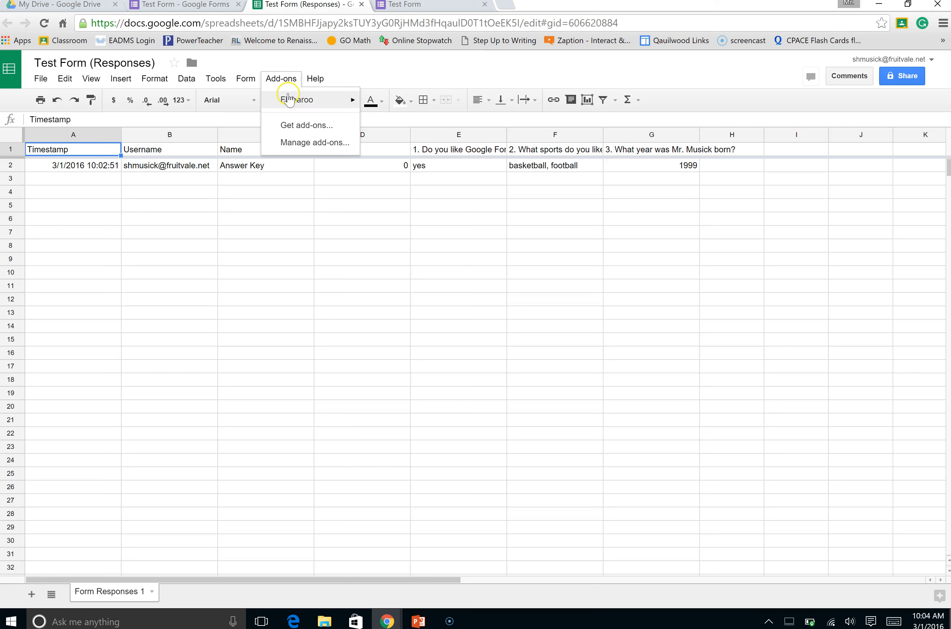
mouse_move(289, 104)
click(325, 102)
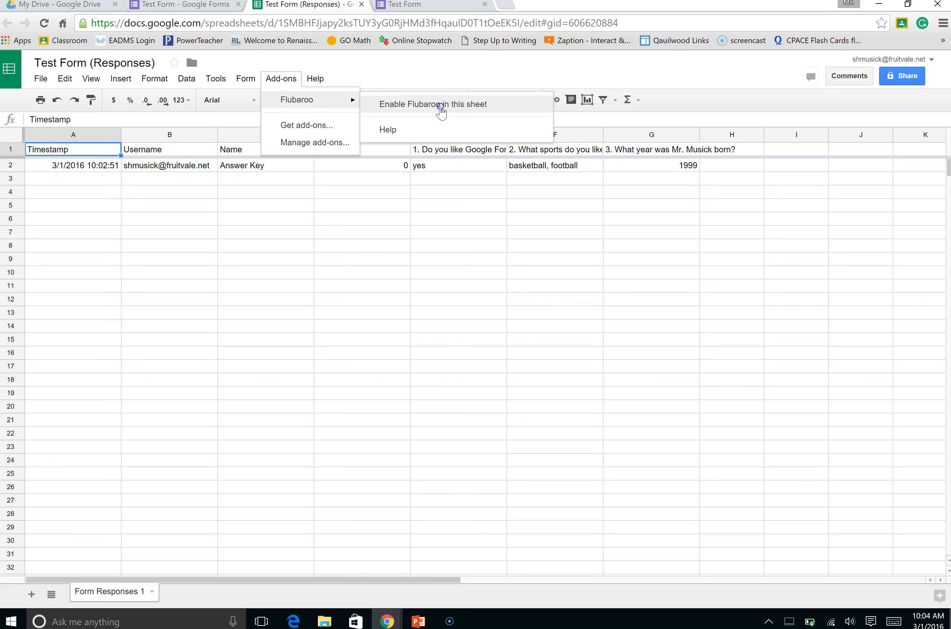
click(441, 107)
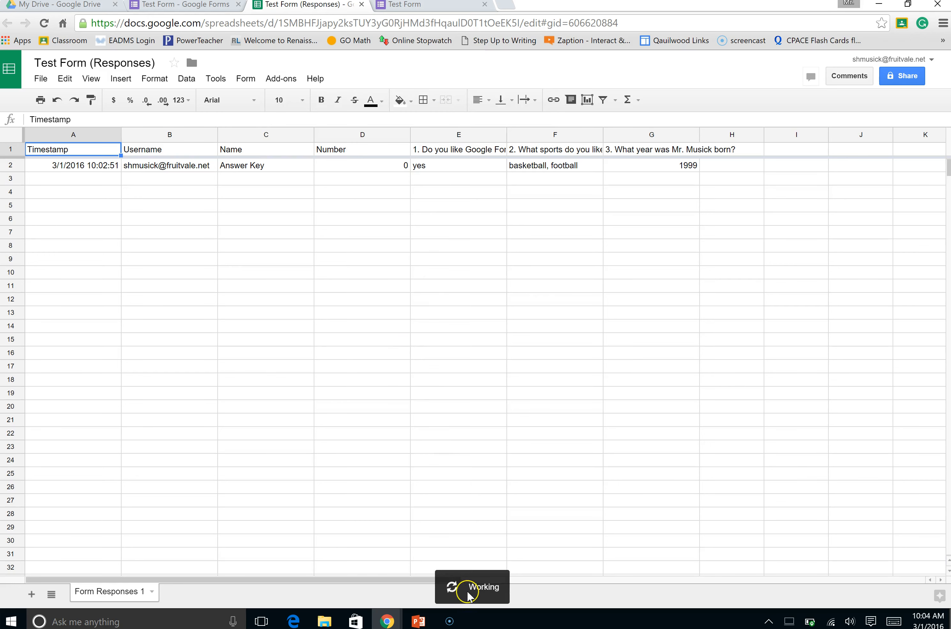
click(349, 353)
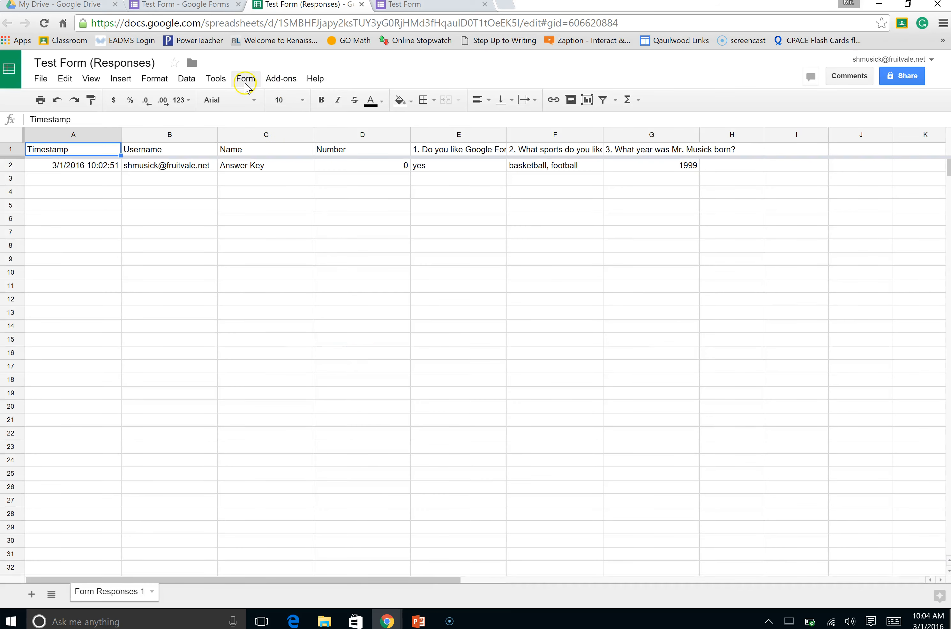
Start enabling Flubaroo's Autograde and proceed to the setup of its grading settings
click(270, 81)
mouse_move(287, 102)
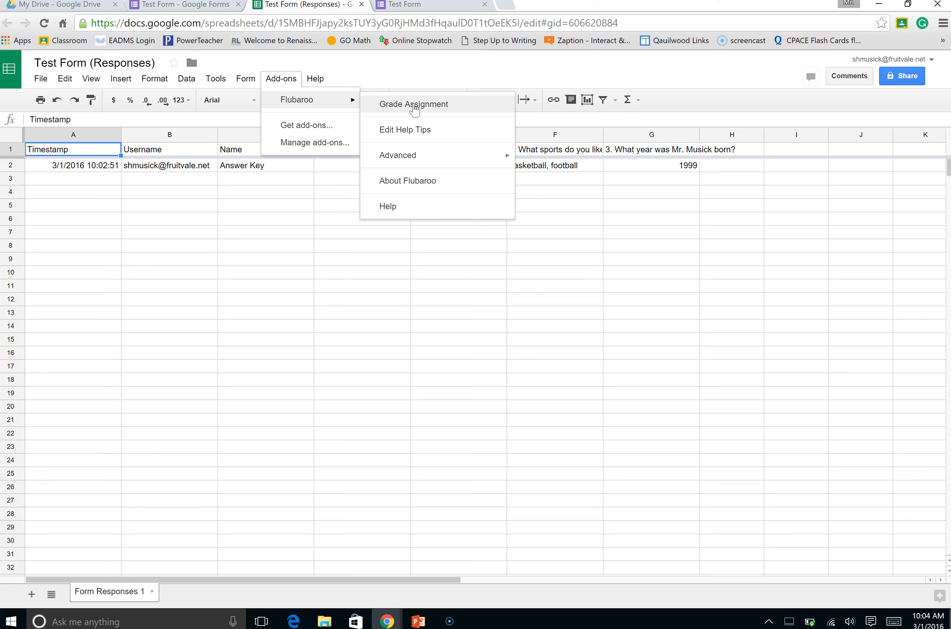
click(409, 157)
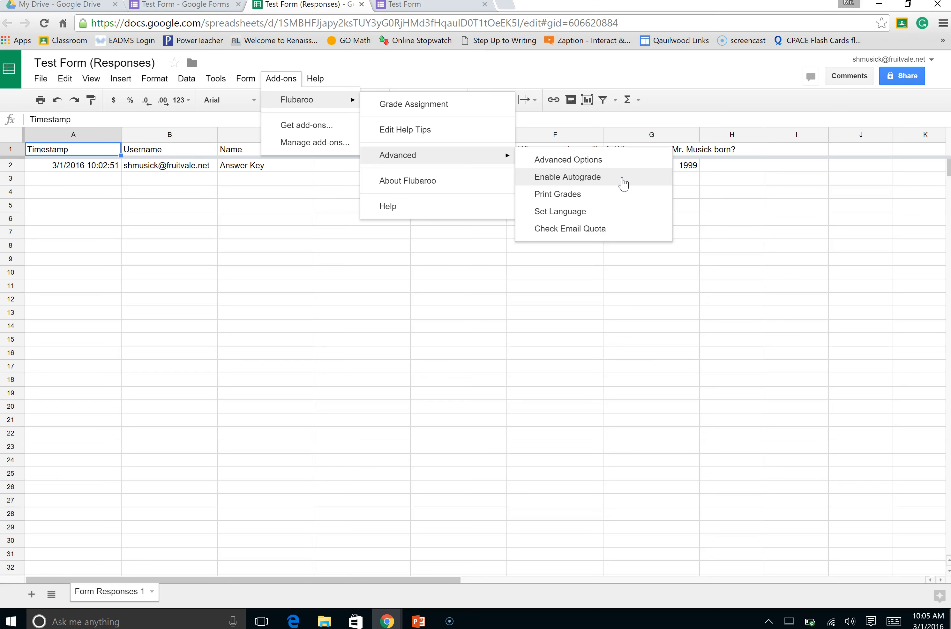
click(613, 201)
click(596, 179)
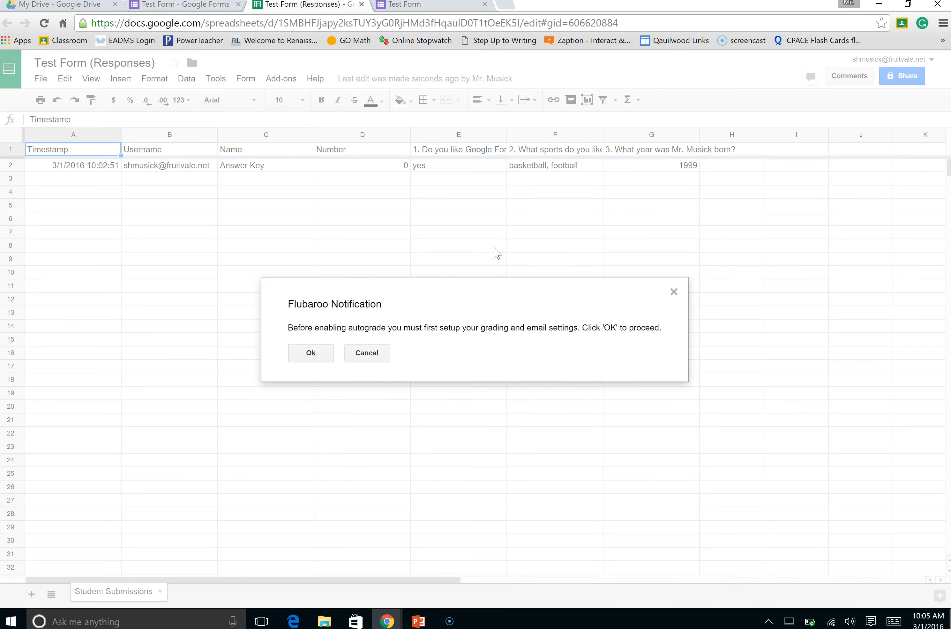
click(312, 355)
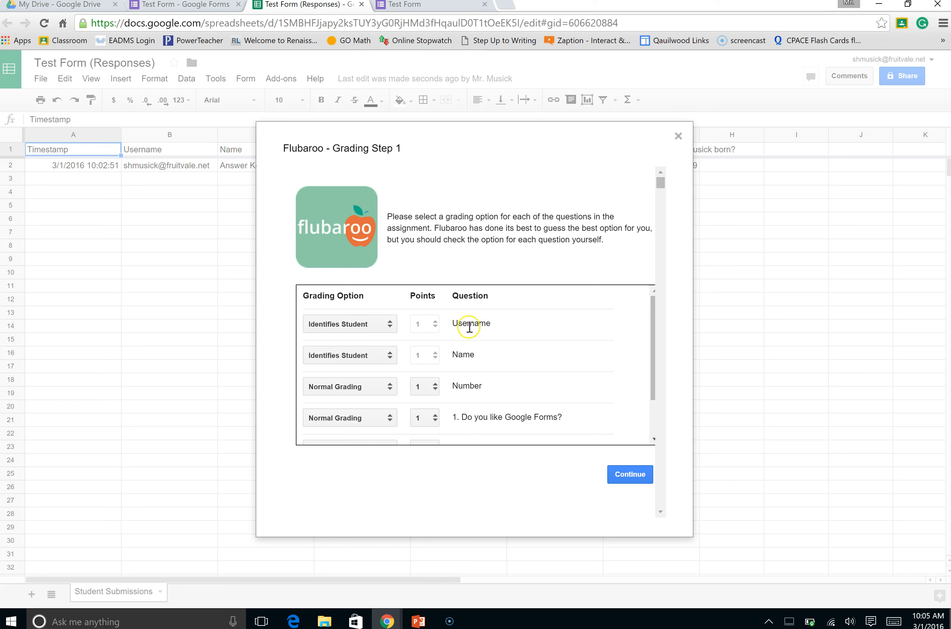
Check the form's settings for collecting respondents' usernames, and return to the Flubaroo grading setup
click(173, 6)
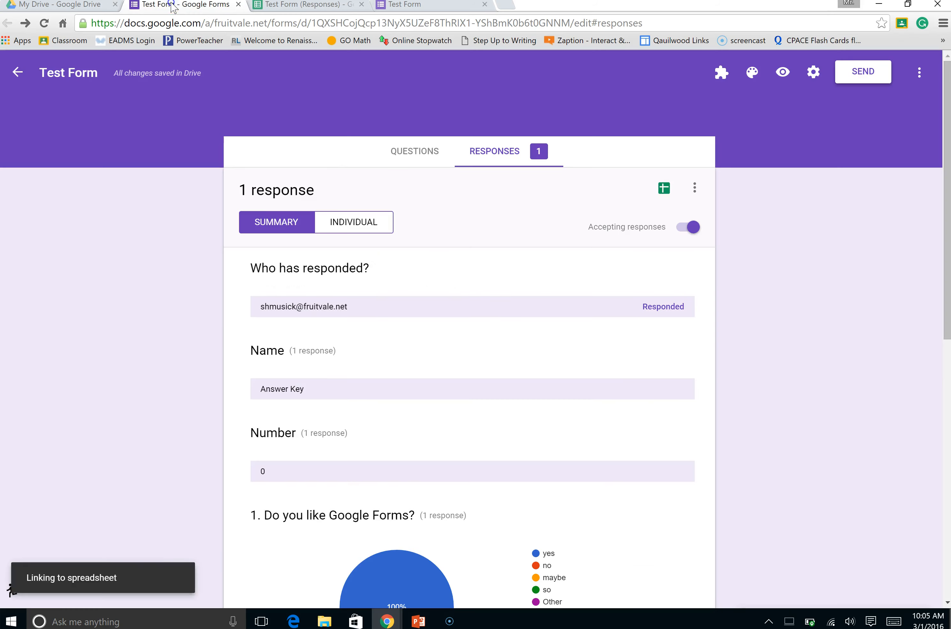
click(813, 72)
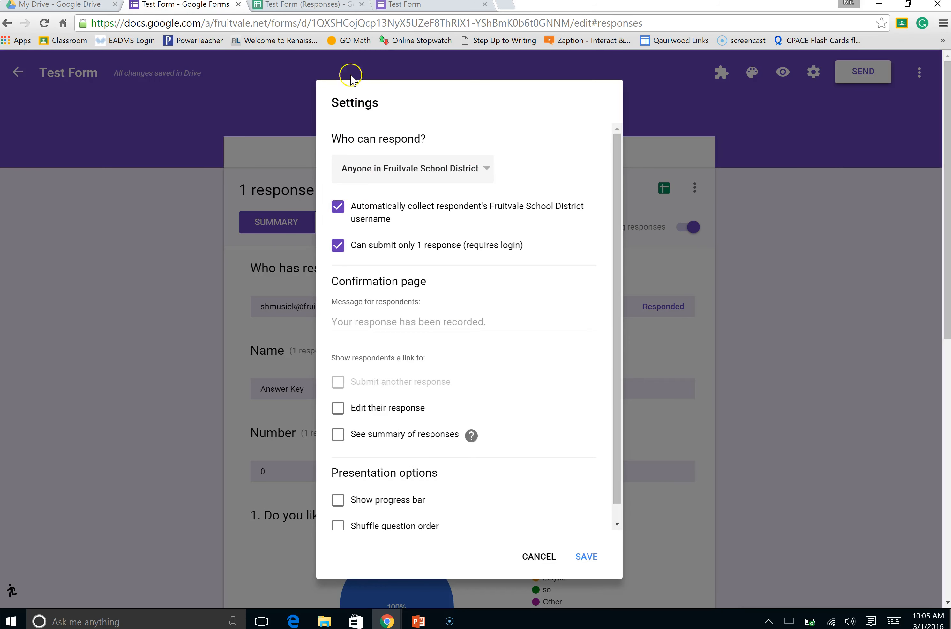
click(301, 5)
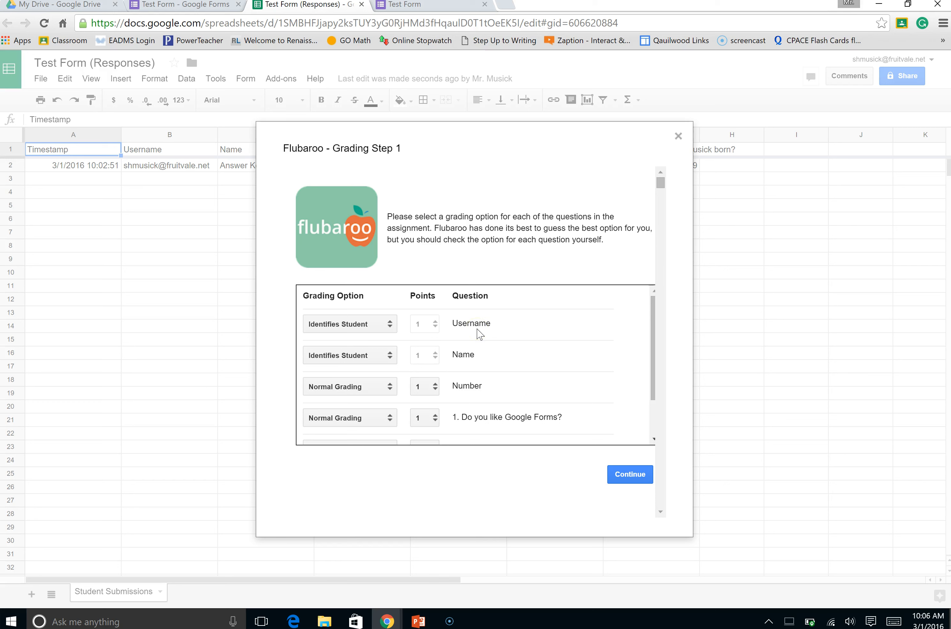
Set the grading option of the Number question to Identifies Student
click(382, 359)
click(379, 390)
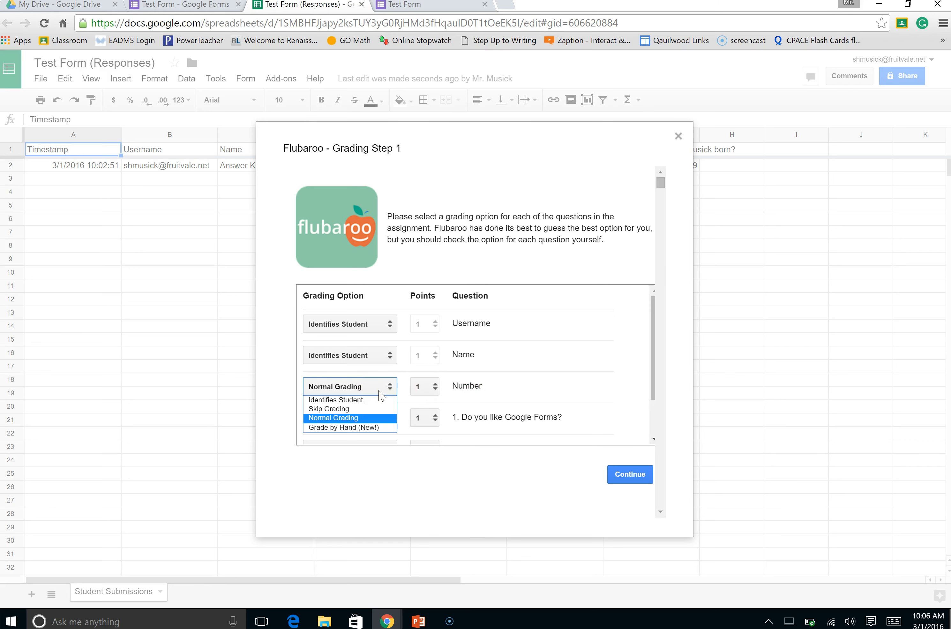
click(374, 401)
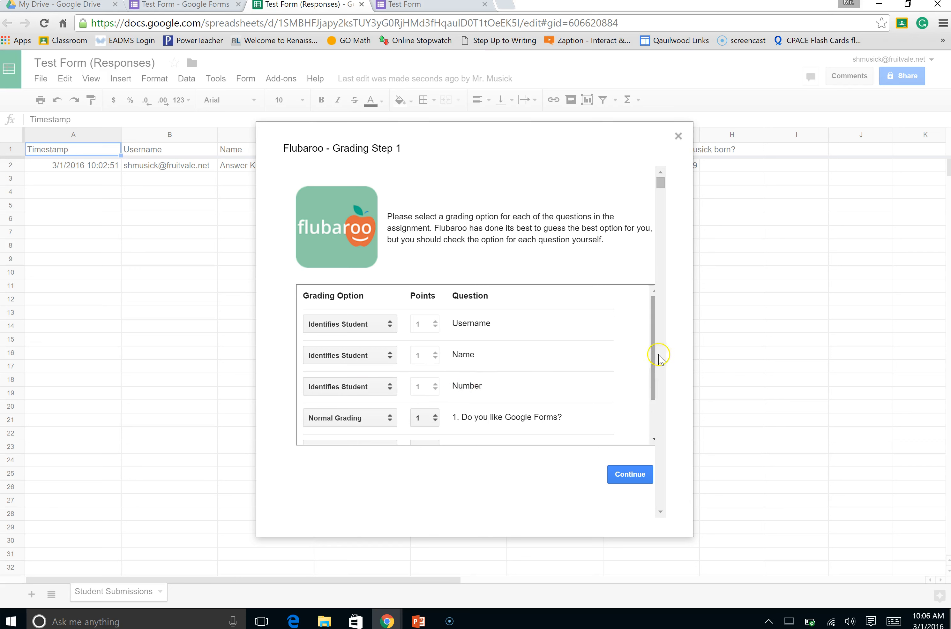
Use Normal Grading at 1 point for each of the three numbered questions and proceed to the answer key selection
scroll(652, 367, down, 1)
drag(652, 367, 648, 393)
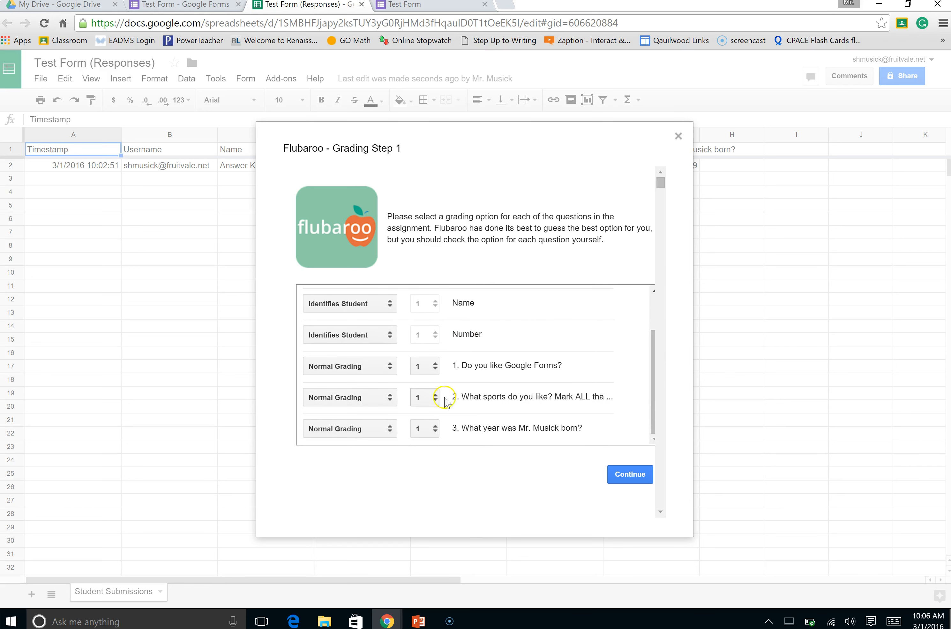
click(434, 367)
click(435, 379)
click(419, 405)
click(424, 403)
click(335, 368)
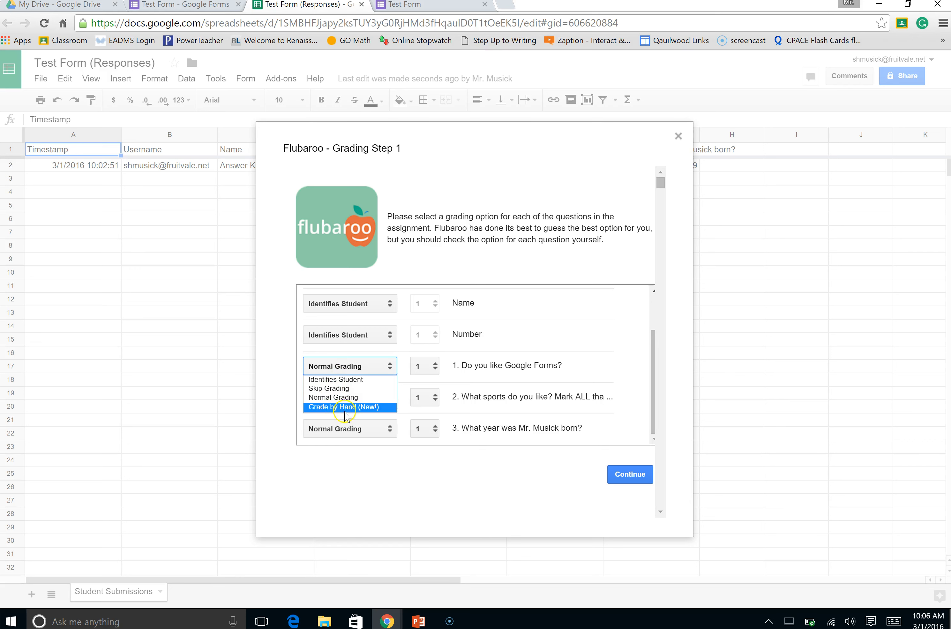
click(361, 396)
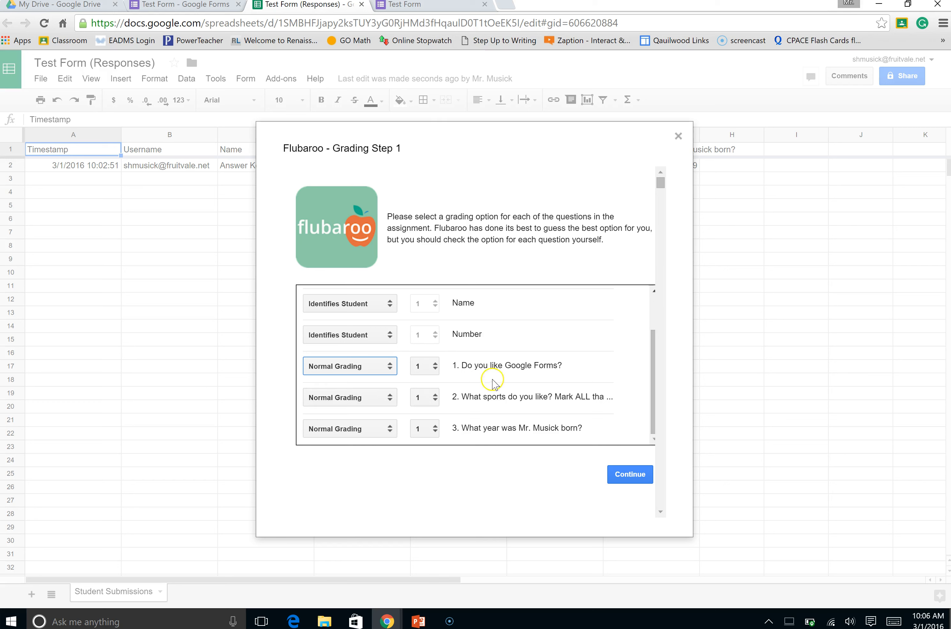
click(620, 474)
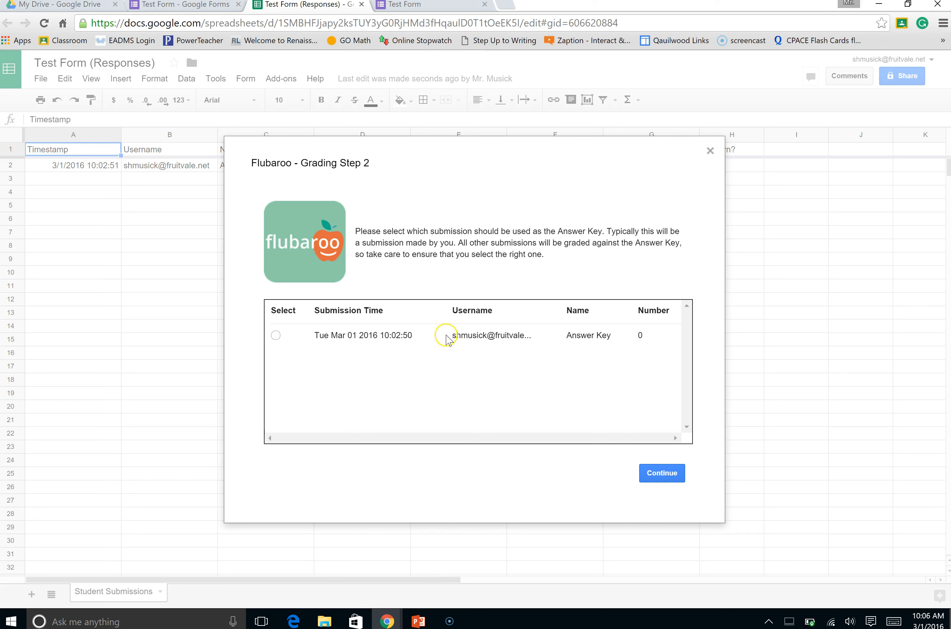
Select the submission named Answer Key as Flubaroo's answer key and proceed to the grade sharing settings
click(276, 335)
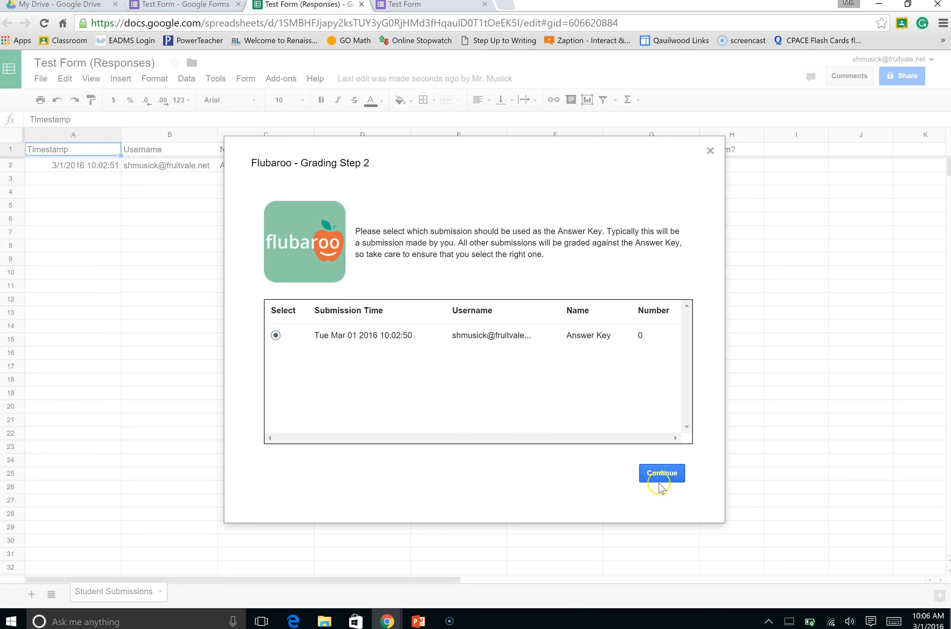
click(670, 475)
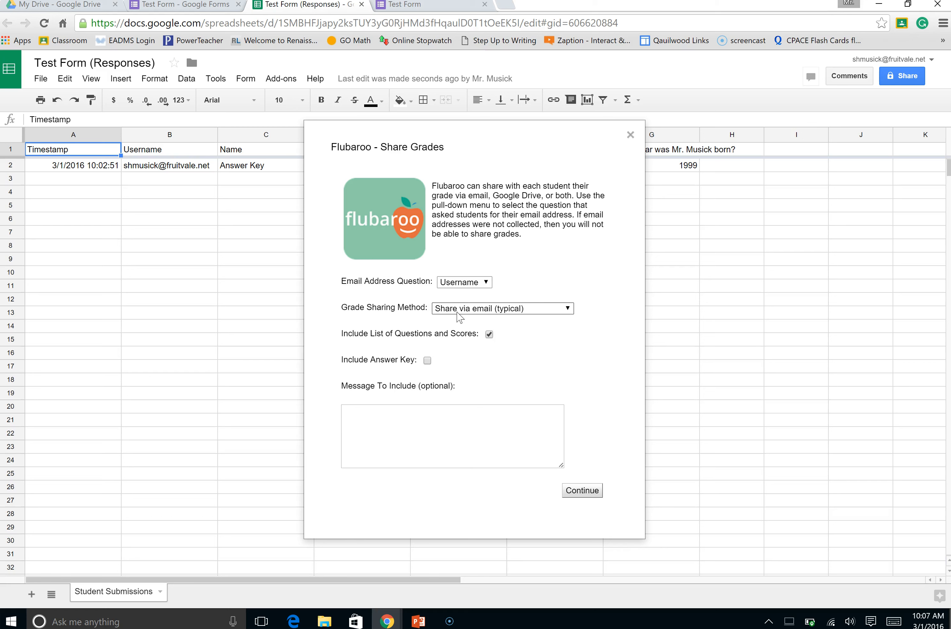
Set the grade sharing method to Share via Google Drive (no email) and include the answer key
click(474, 311)
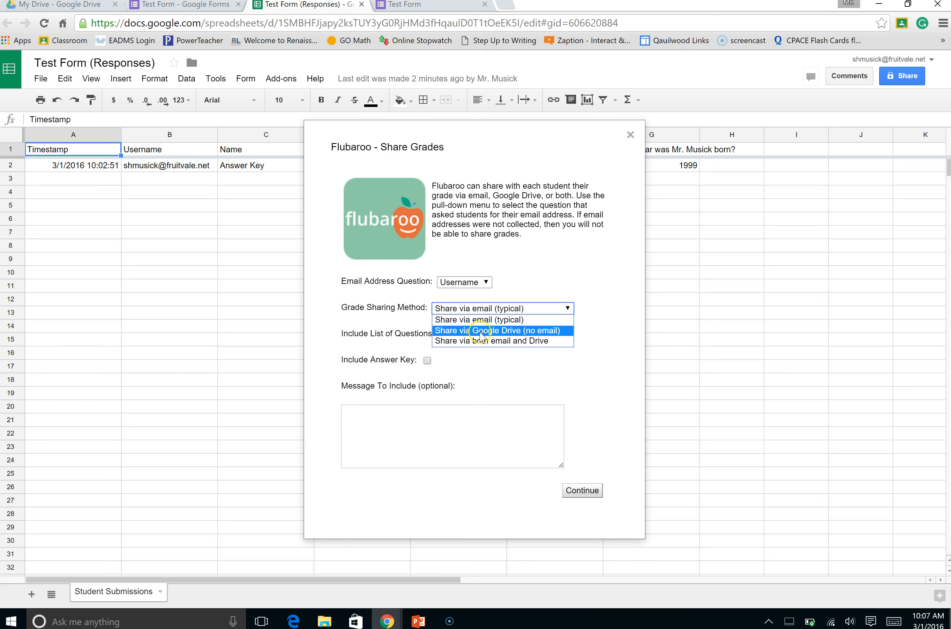
click(510, 332)
click(520, 338)
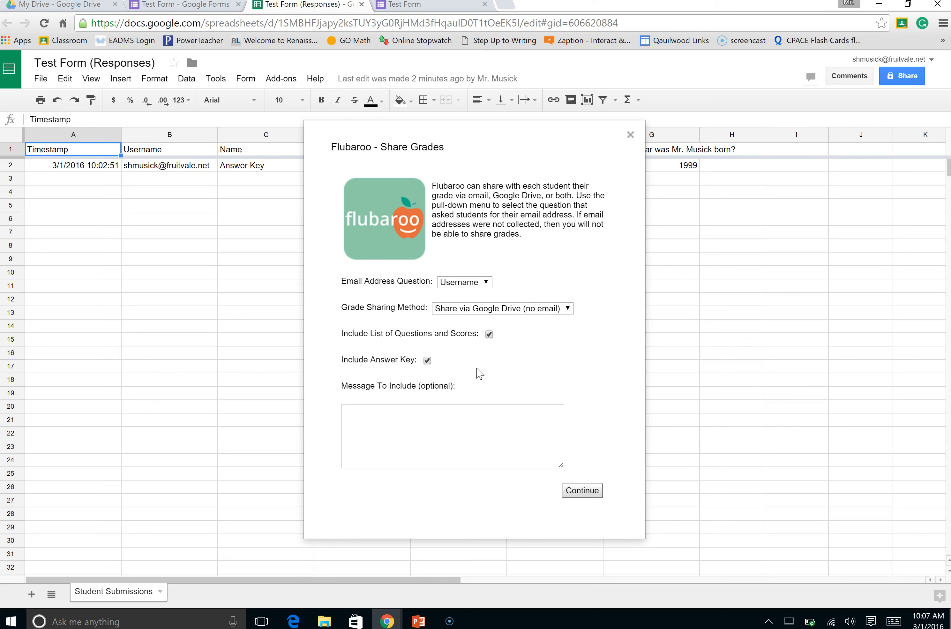
Save the Test Form's settings, and submit Flubaroo's grade sharing options to finish enabling Autograde
click(165, 7)
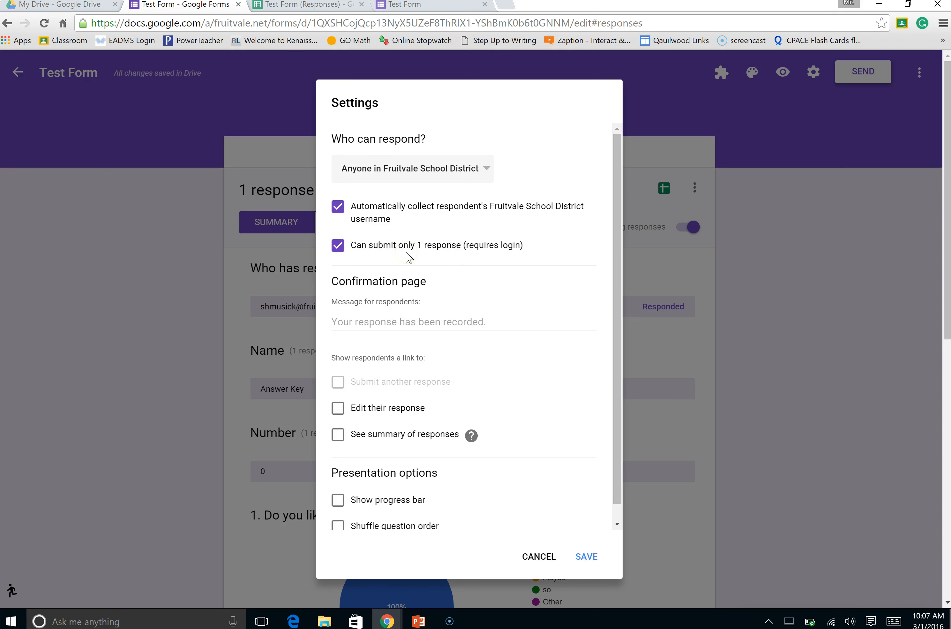
click(588, 558)
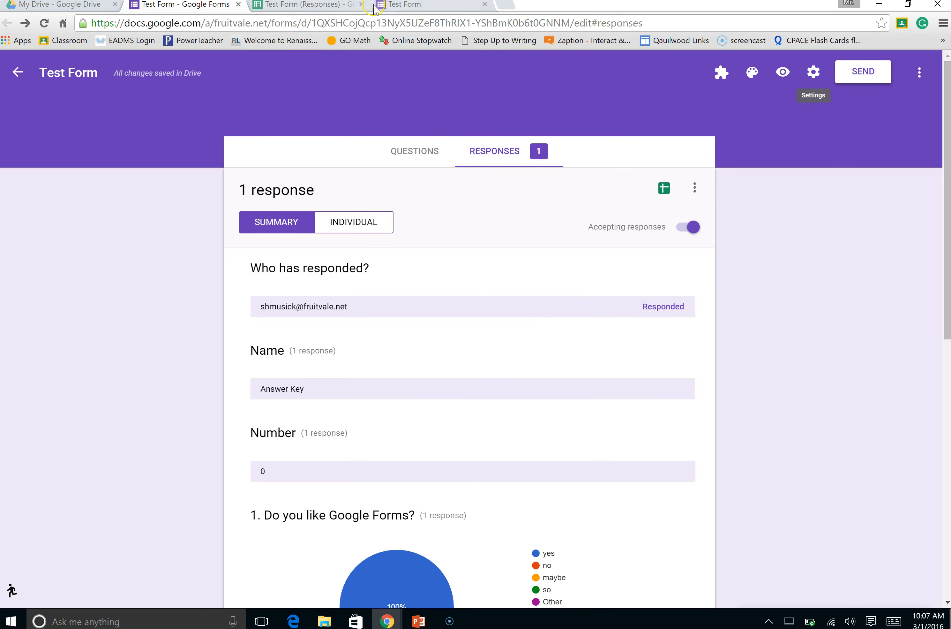
click(396, 4)
click(331, 9)
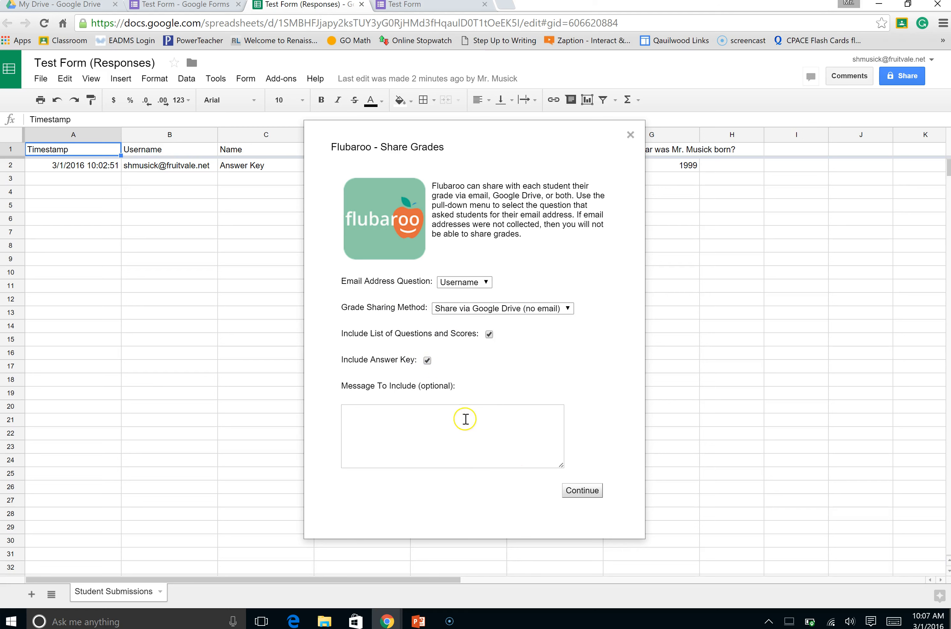
click(581, 492)
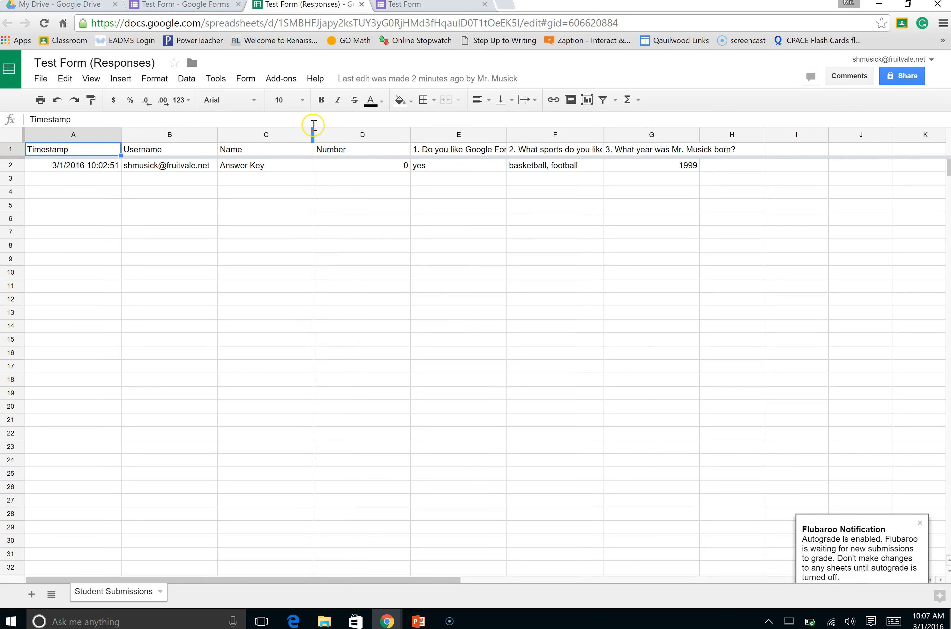
Close the responses spreadsheet, the submitted form page and the Test Form editor, leaving My Drive open
click(362, 4)
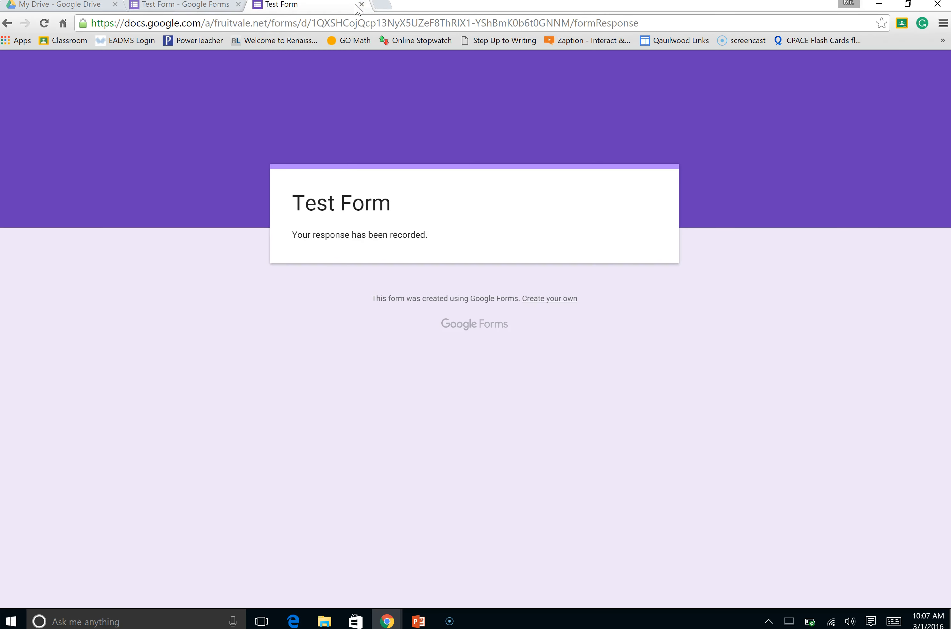
click(362, 4)
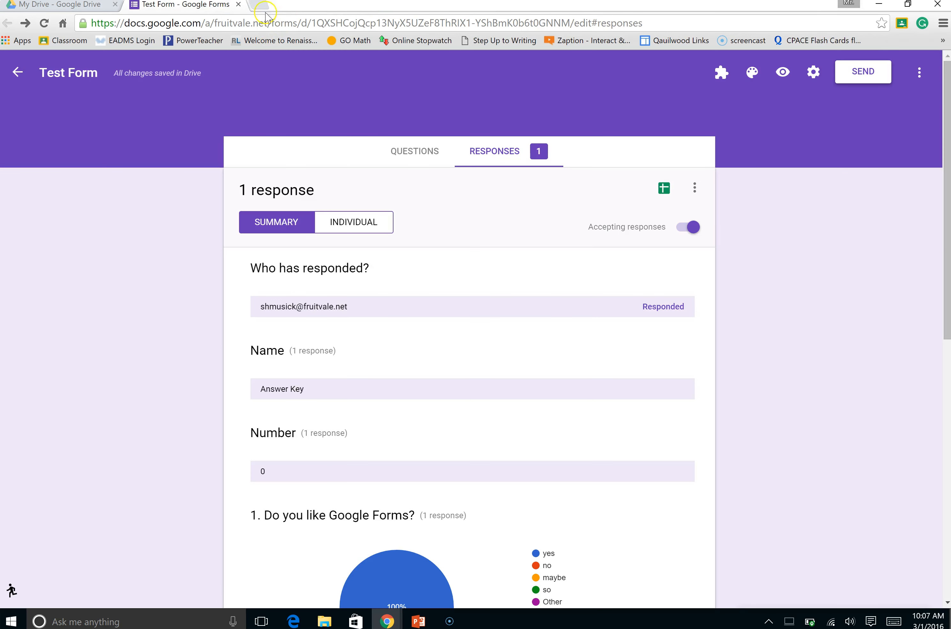
click(238, 4)
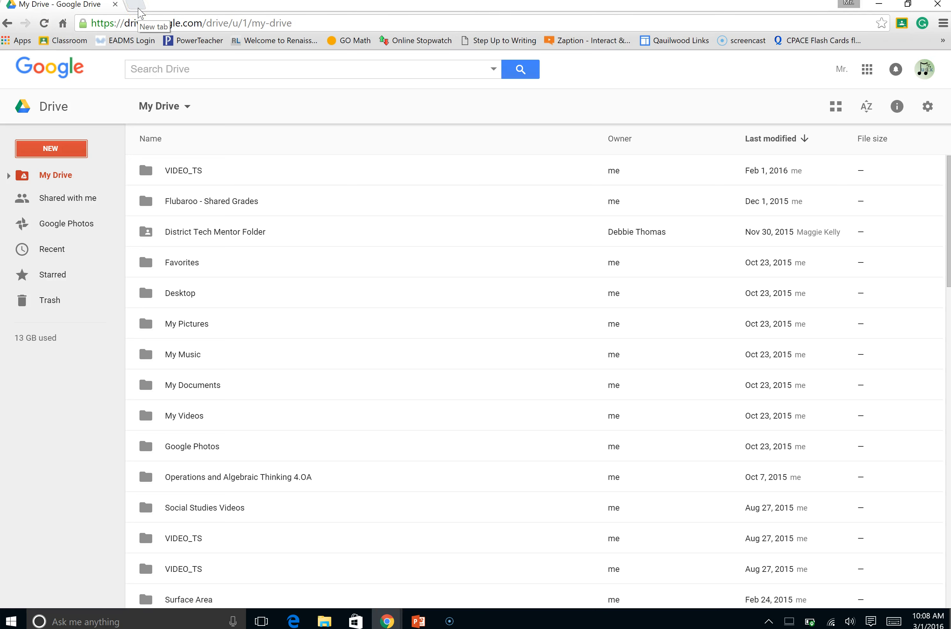
Open Google Classroom in a new tab, switch to the school account and enter the 3rd Quarter class
click(137, 6)
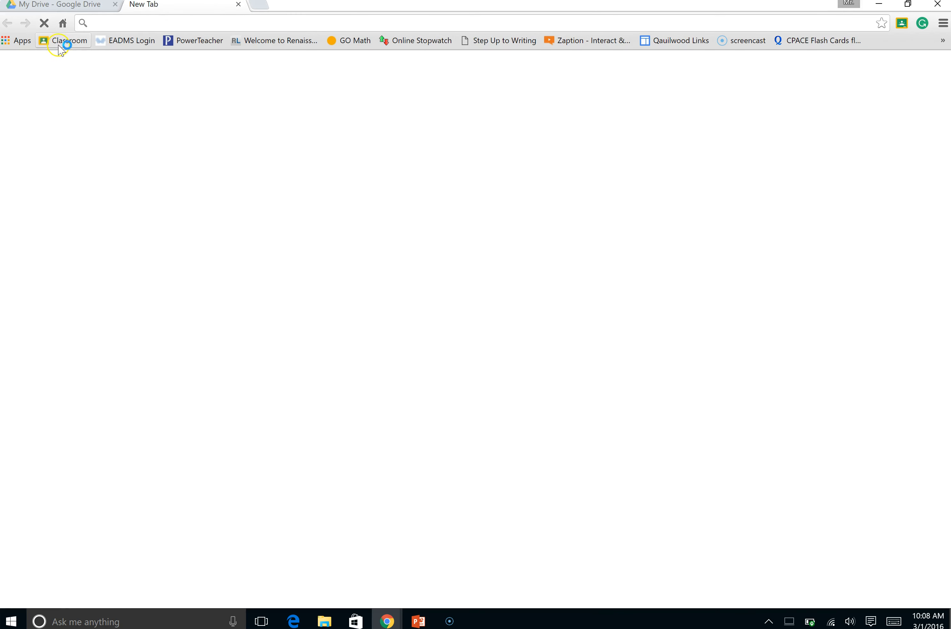
click(62, 41)
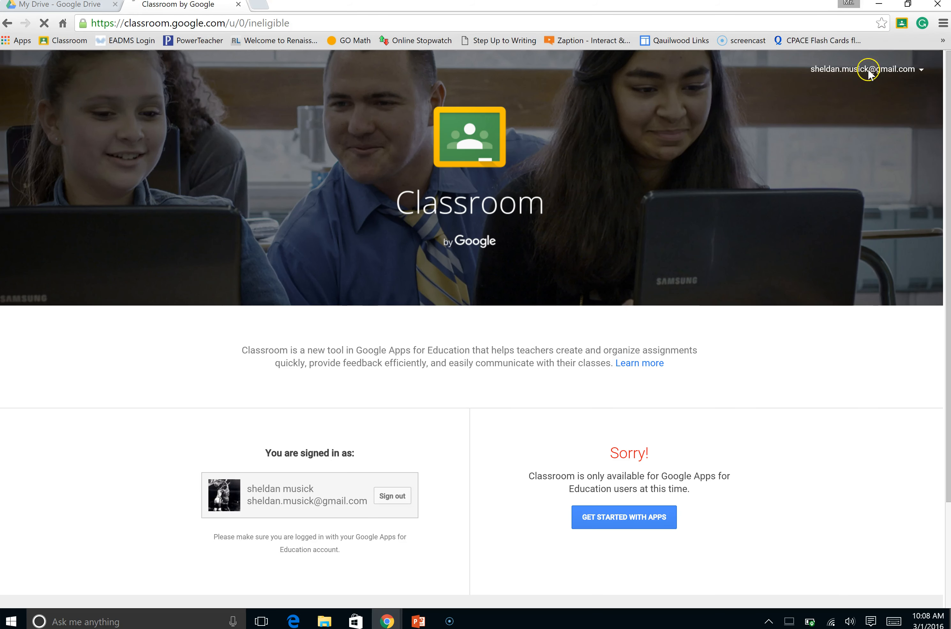
click(868, 69)
click(791, 191)
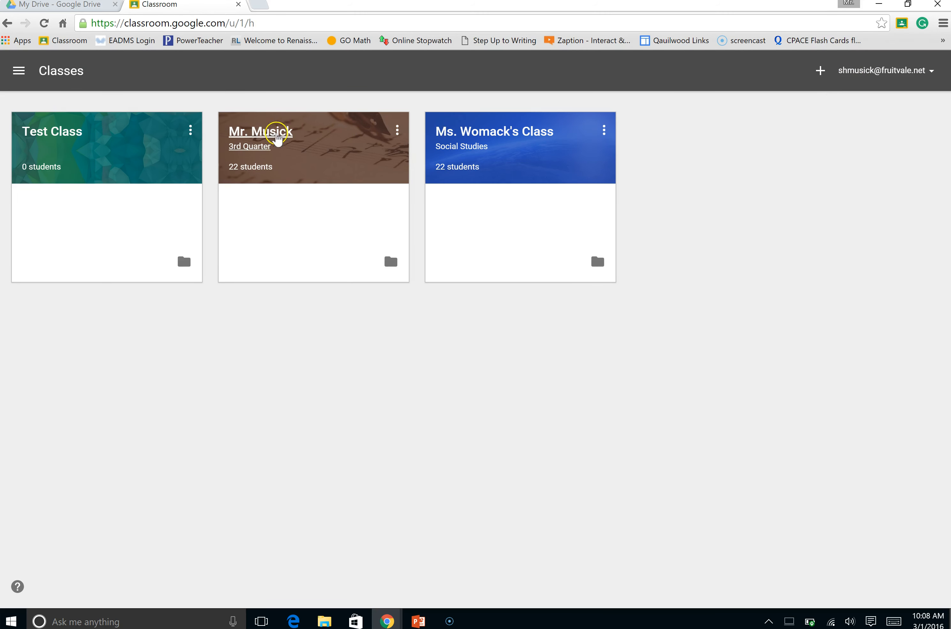
click(259, 136)
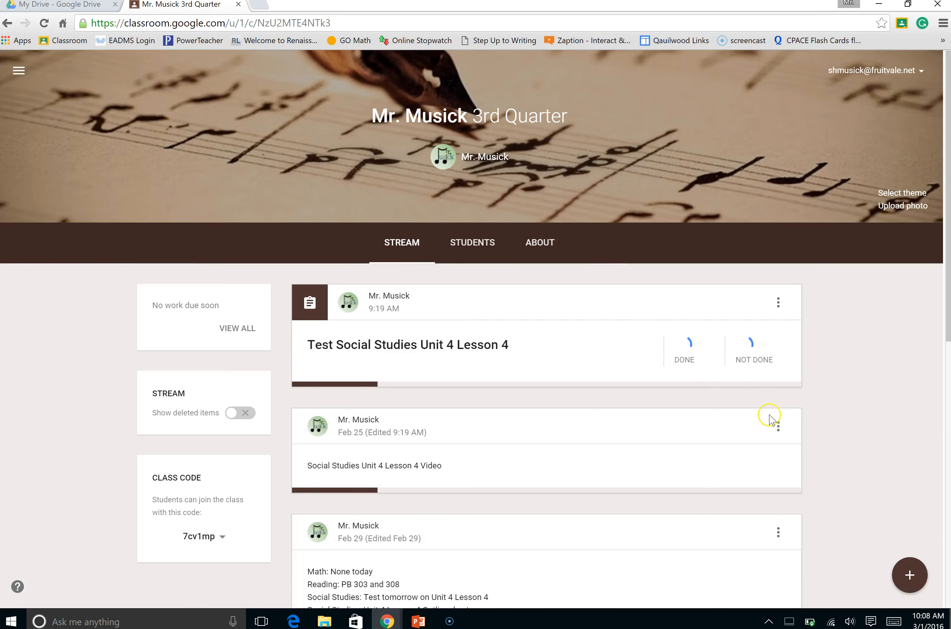
Create an assignment titled Test Form, attach the Test Form file from Google Drive and assign it to the class
click(913, 574)
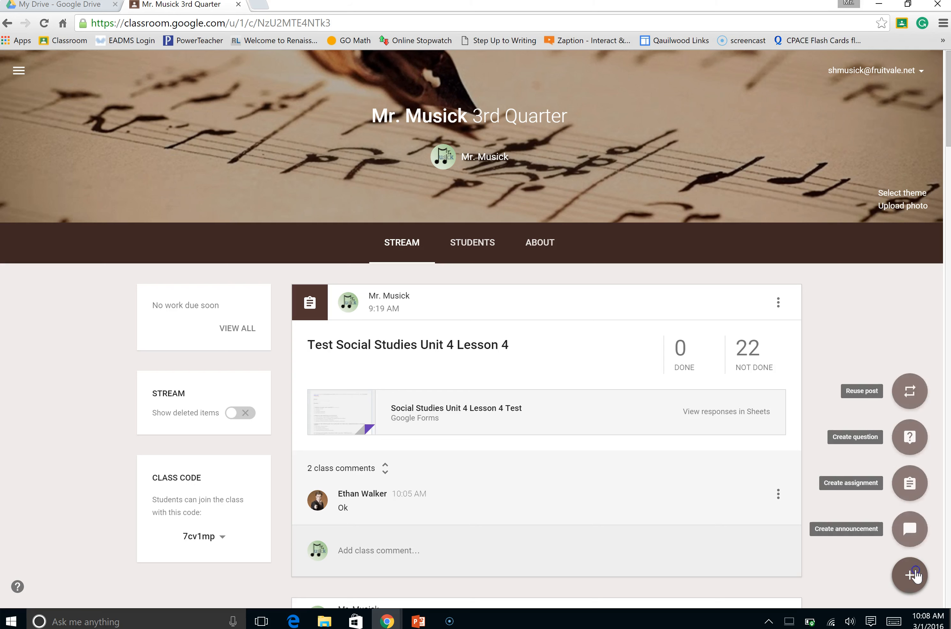
click(905, 486)
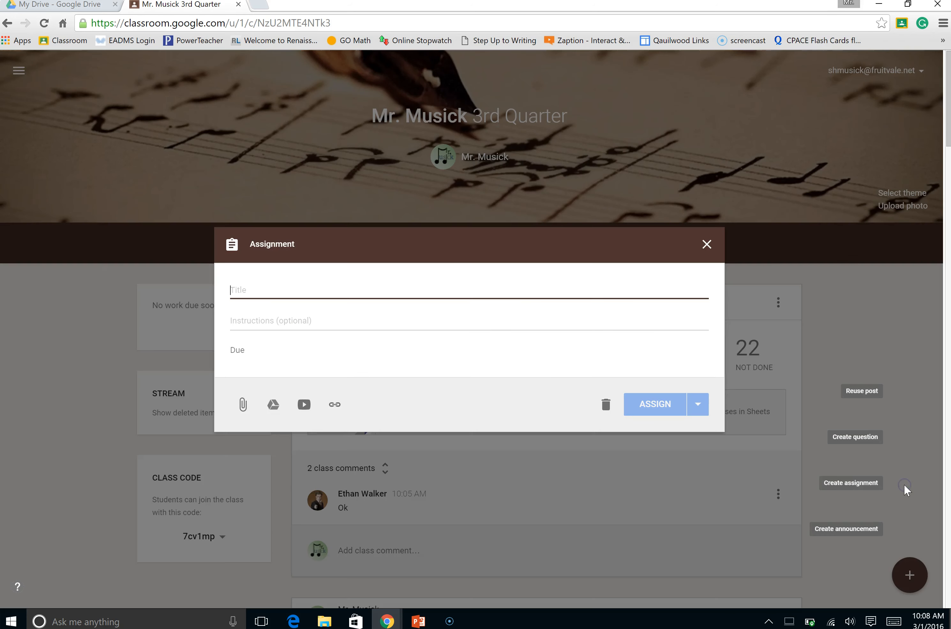
text(Test Form)
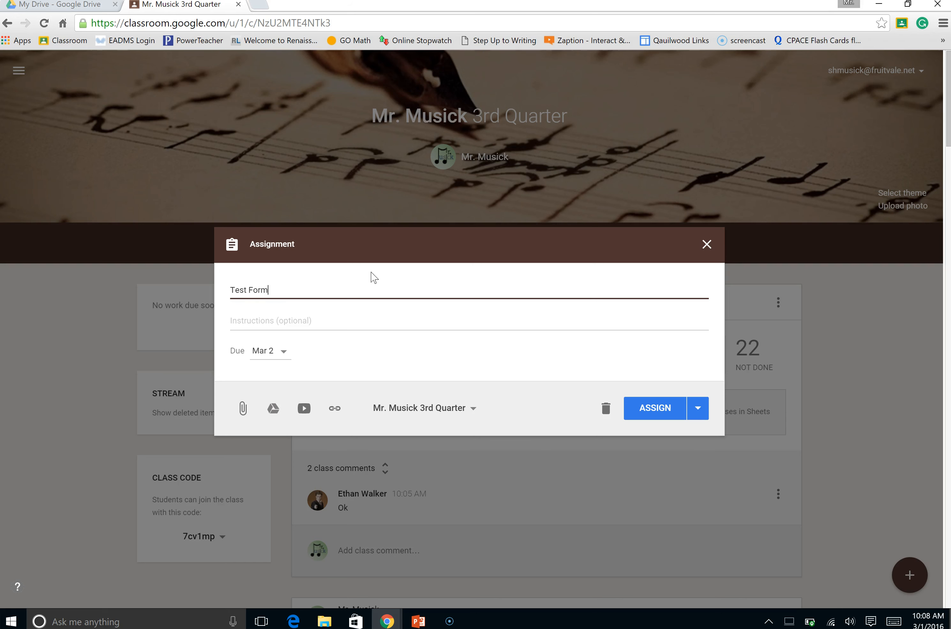
click(274, 406)
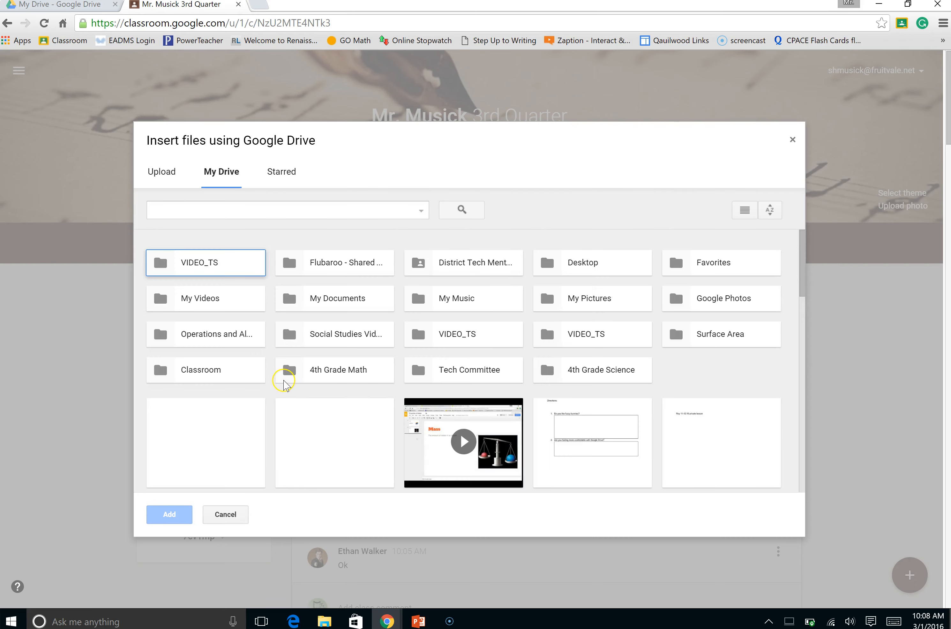
scroll(284, 383, down, 2)
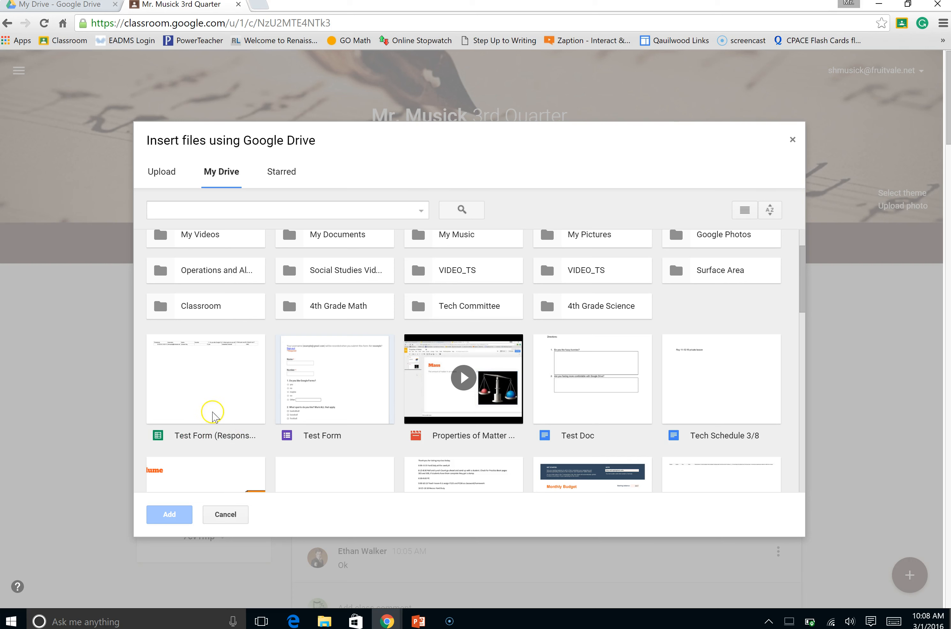
double_click(334, 398)
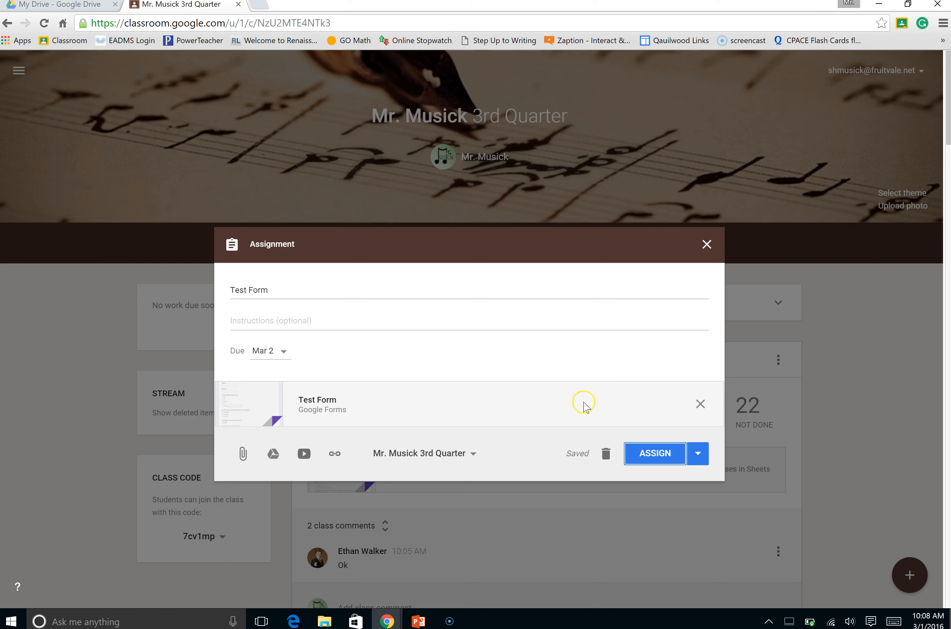
click(654, 454)
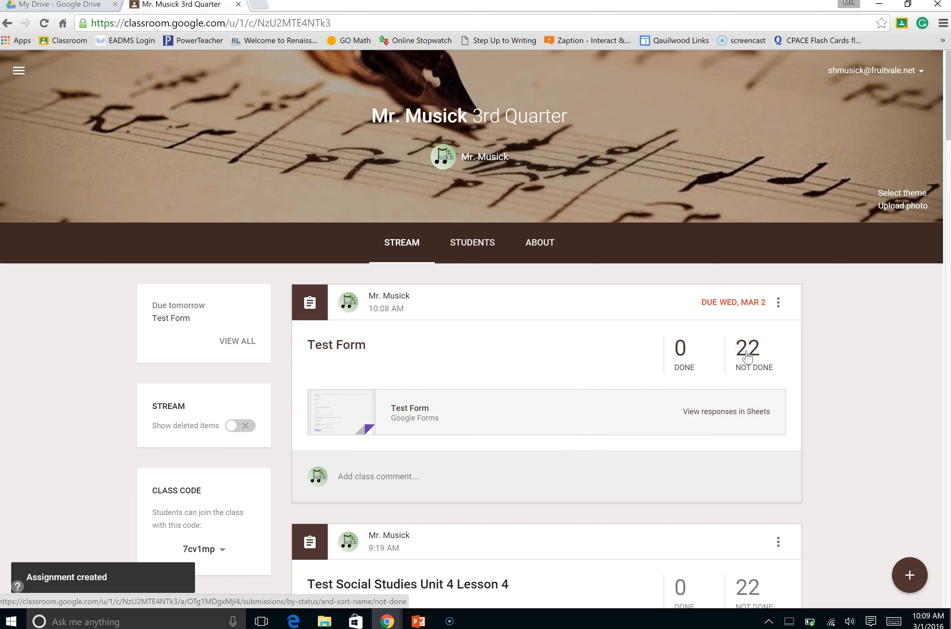
Delete the Test Form assignment from the class stream
click(778, 303)
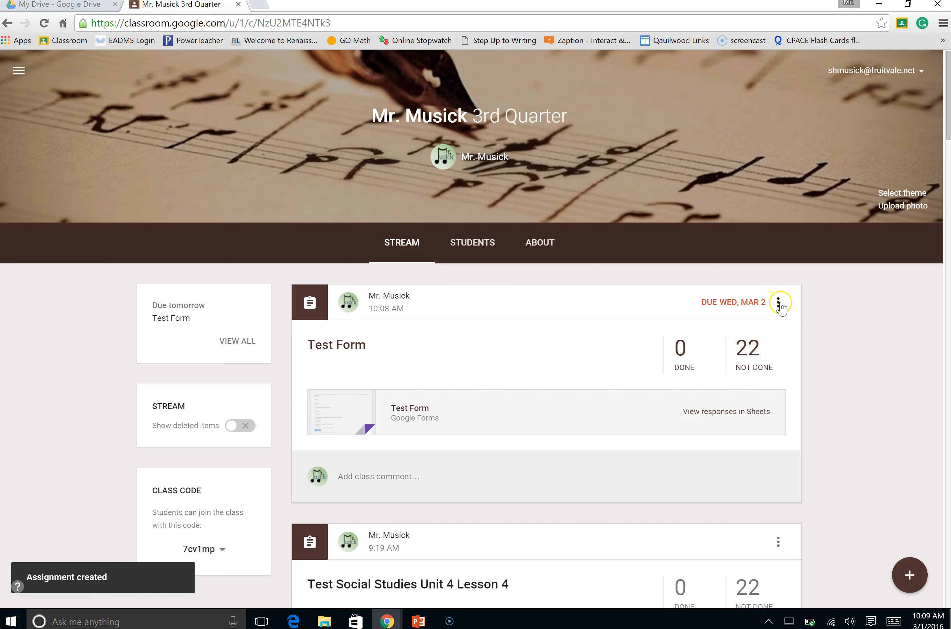
click(743, 360)
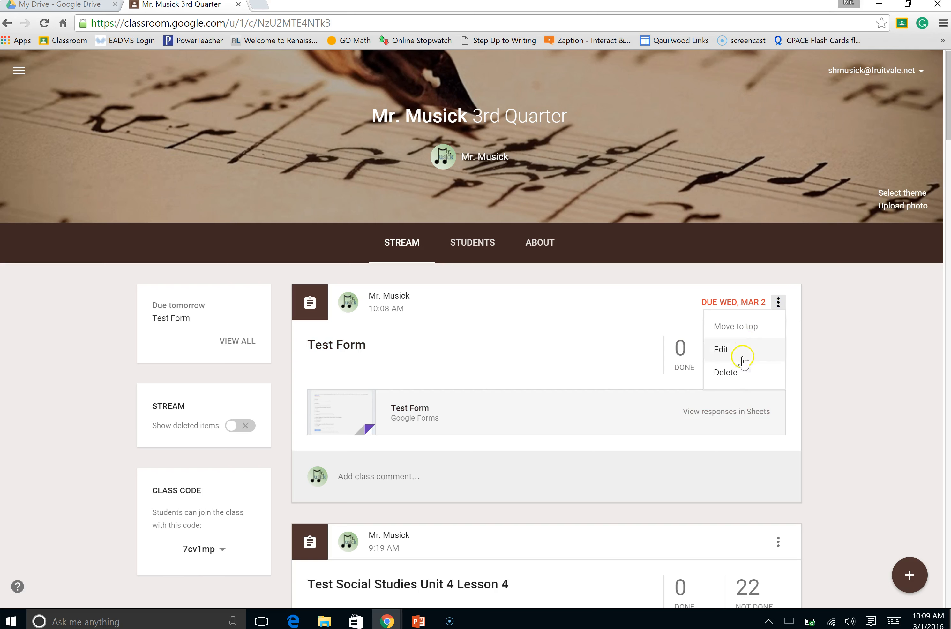
click(730, 373)
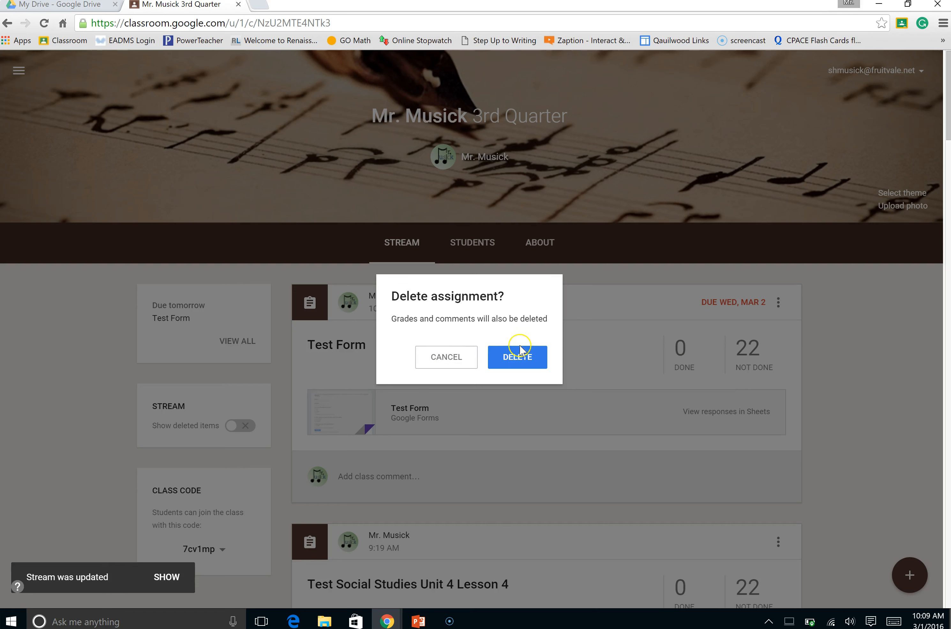
click(520, 358)
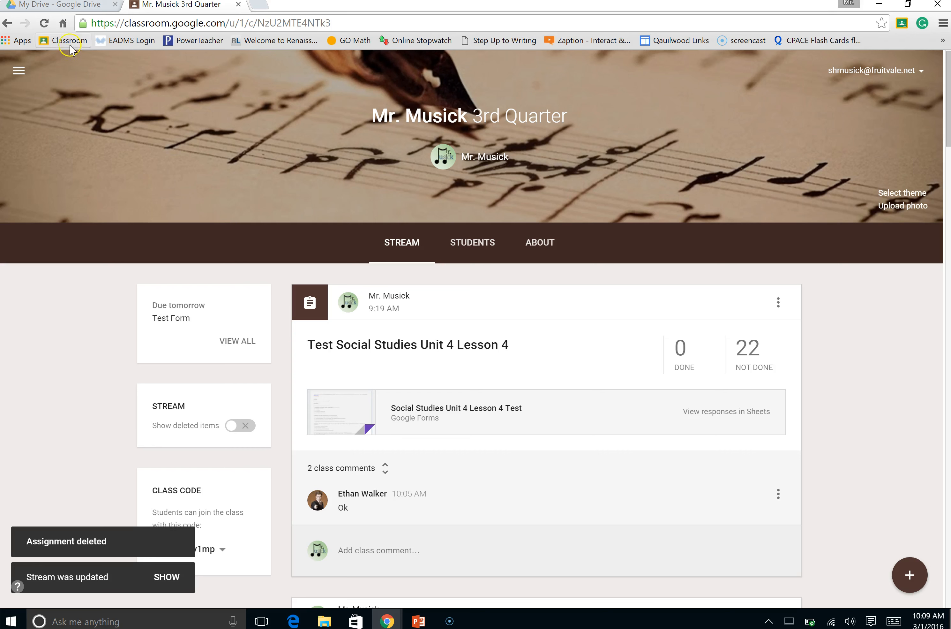
Open a new browser tab and switch Google to the school account
click(59, 9)
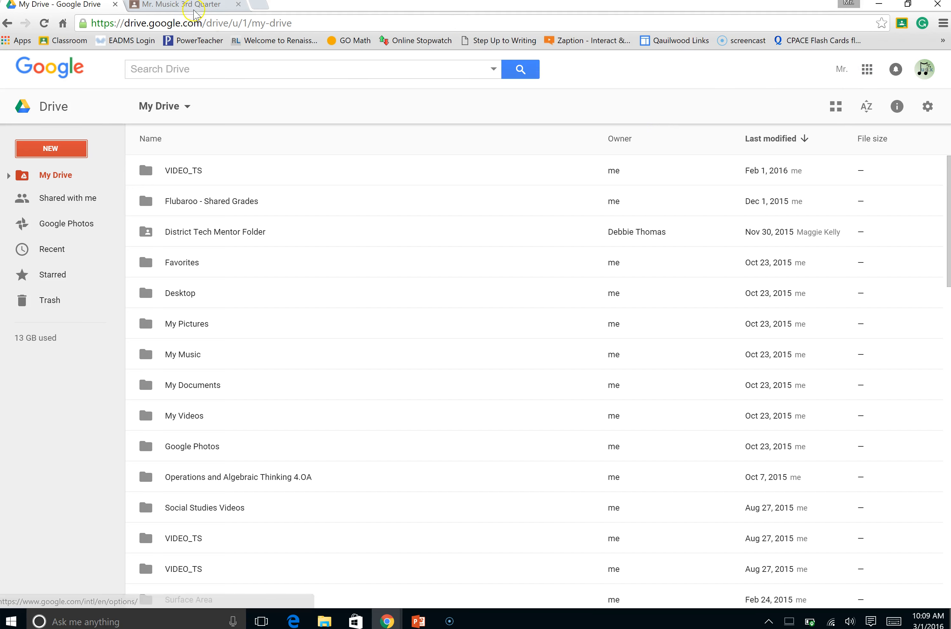
click(259, 6)
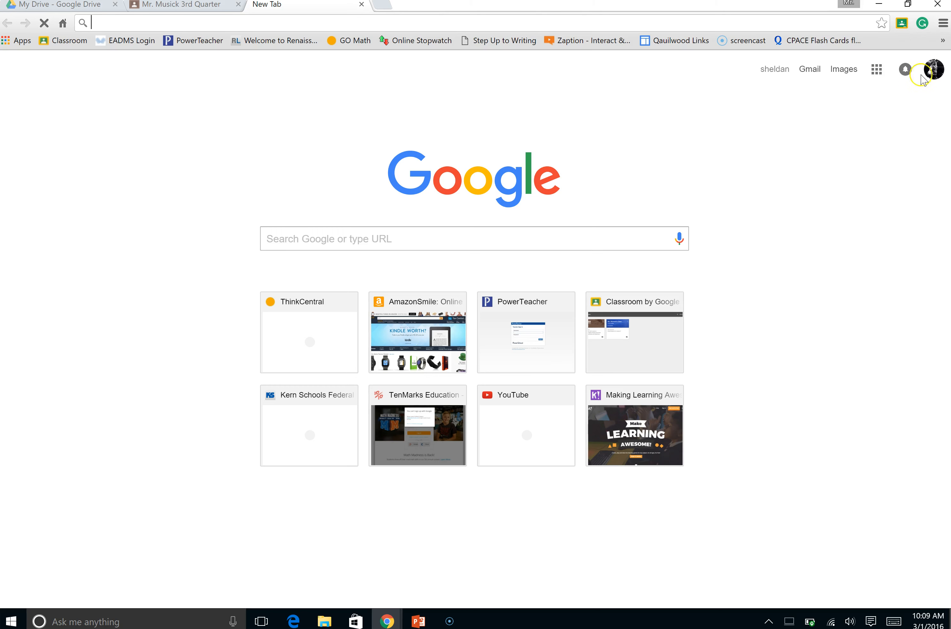
click(934, 69)
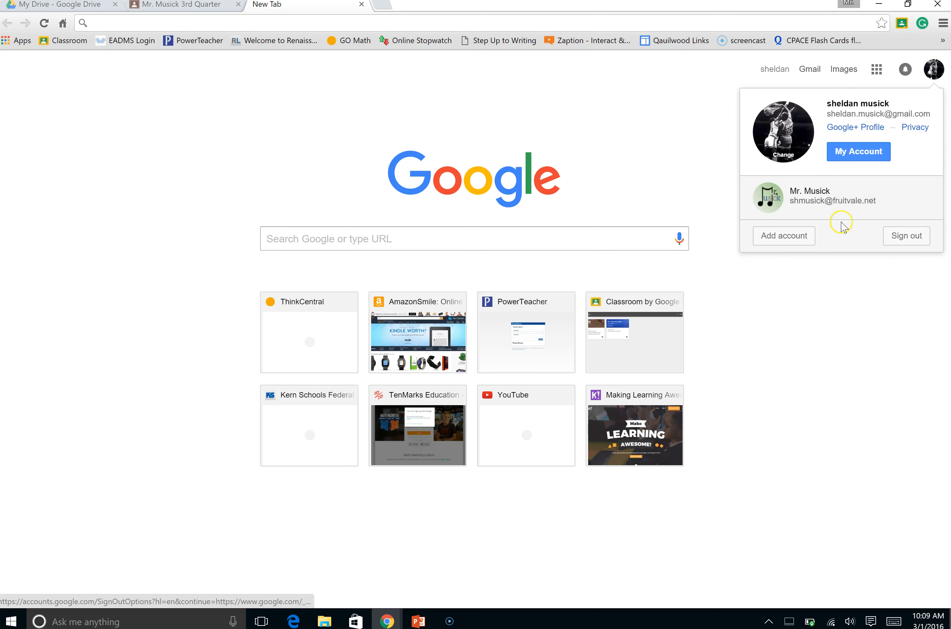
click(846, 202)
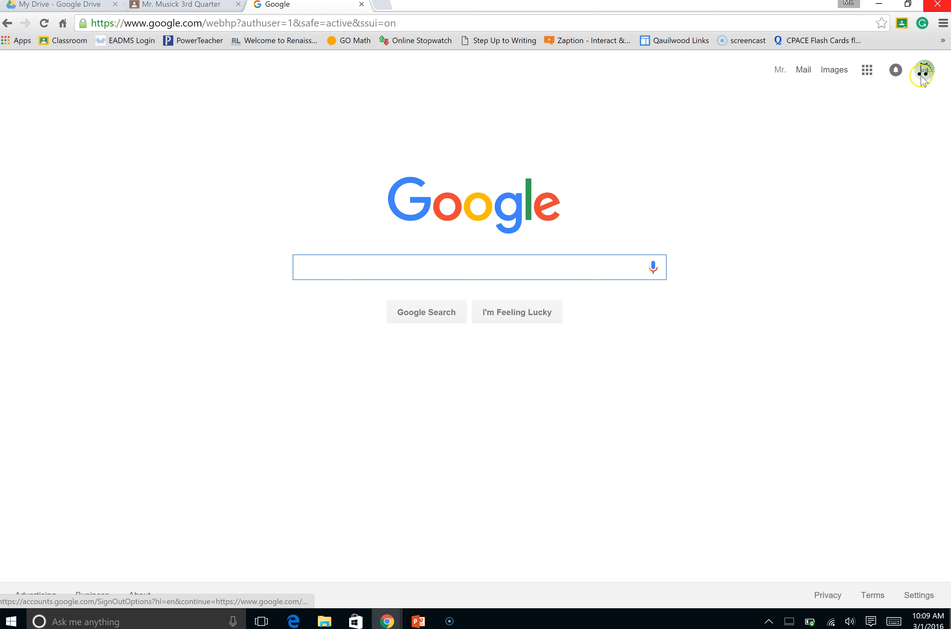
Open Google Drive from the Google page and view the Shared with me files
click(866, 74)
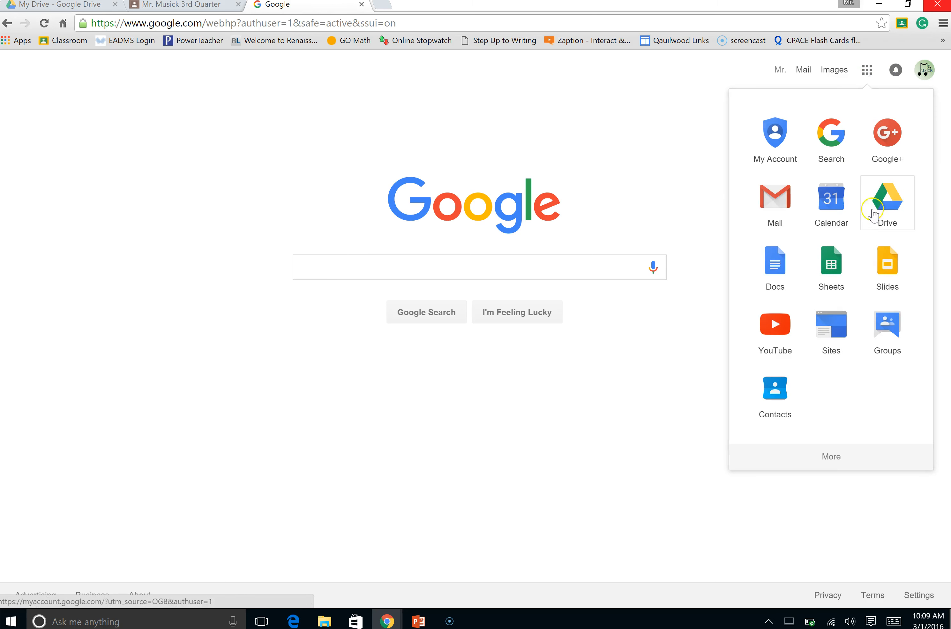
click(888, 209)
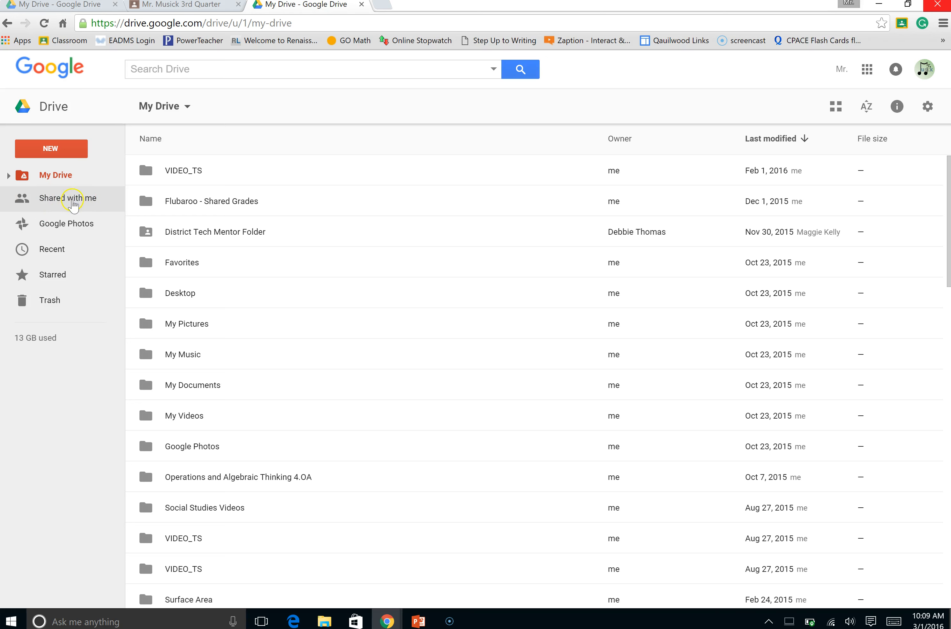
click(73, 202)
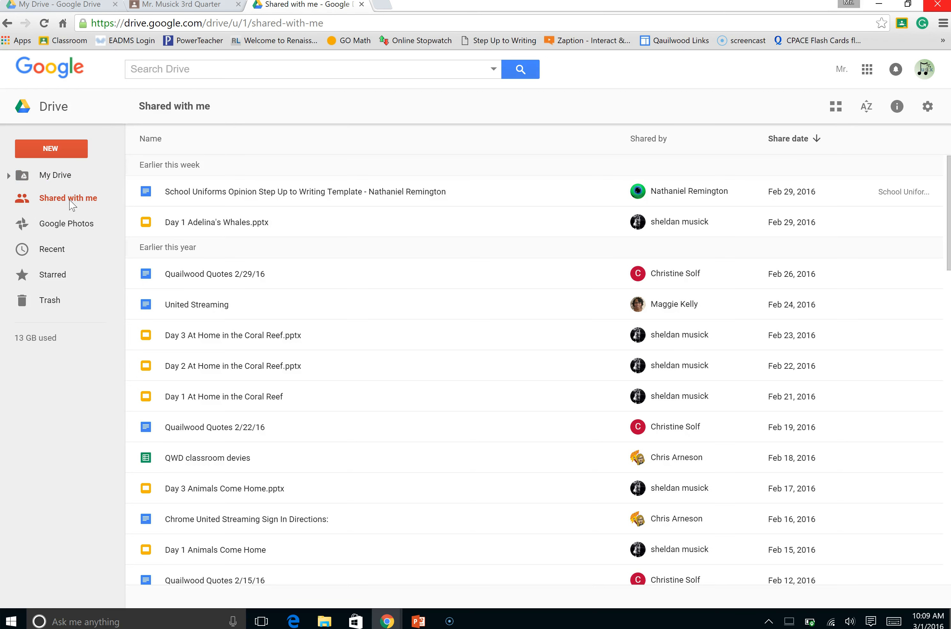